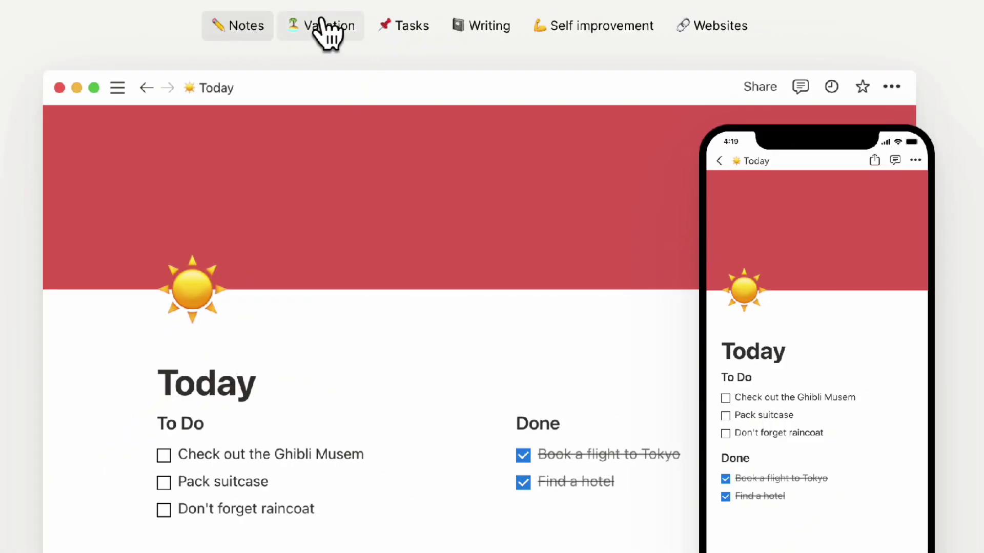
- Switch the Notion showcase to the Vacation example, then to the Tasks example
{"action": "left_click", "coordinate": [327, 25]}
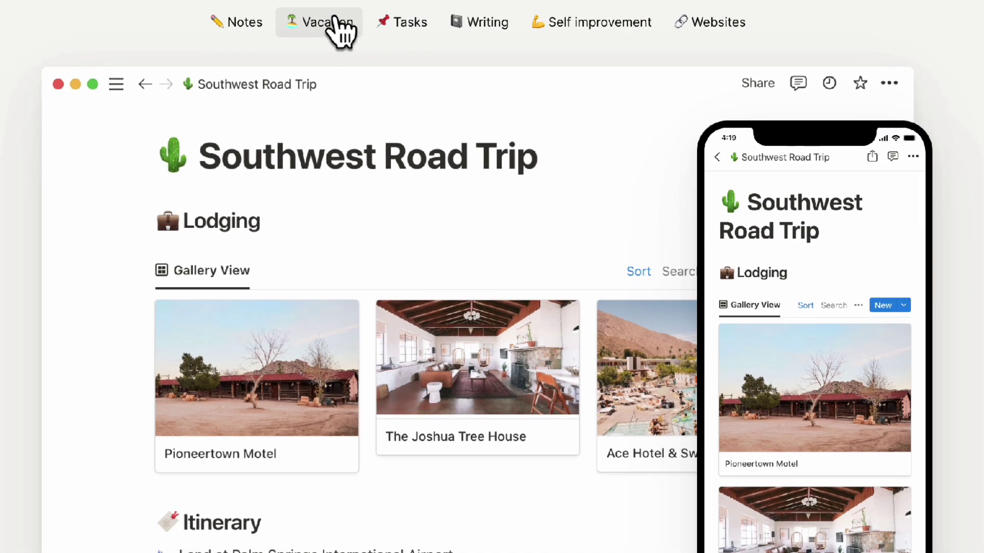
{"action": "left_click", "coordinate": [403, 26]}
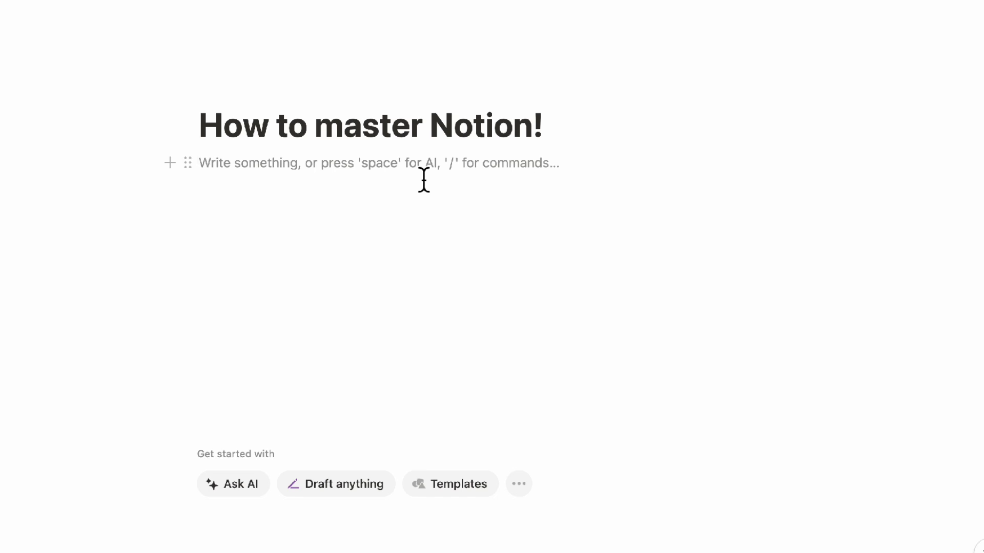
- Add the Your to-dos and more todos checklist items under a Heading 3 'Today:' line
{"action": "type", "text": "/check"}
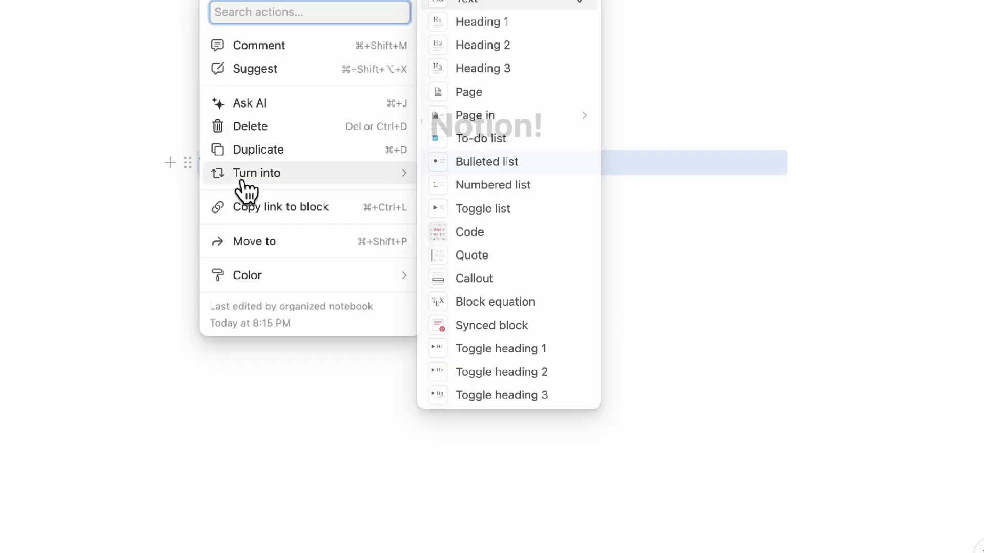
{"action": "left_click", "coordinate": [545, 71]}
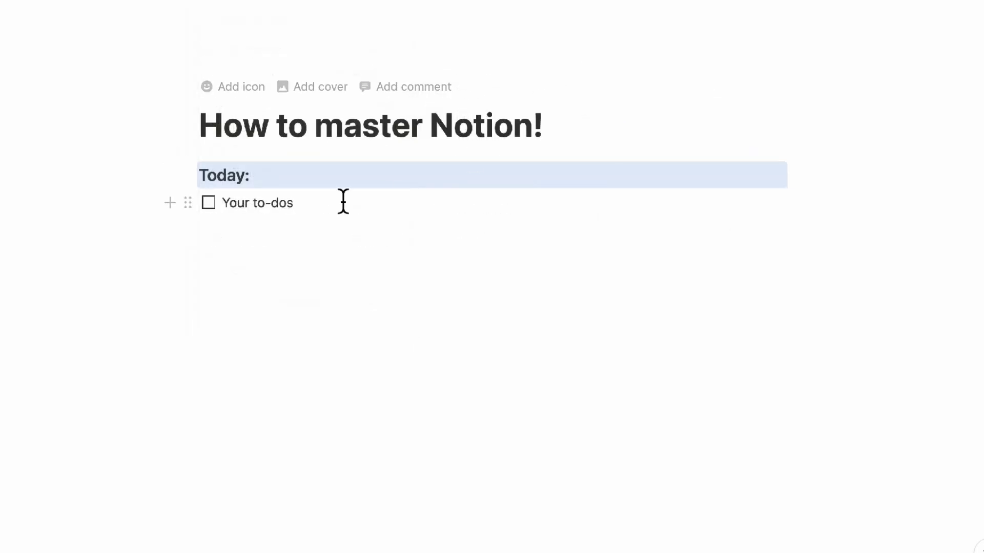
{"action": "left_click", "coordinate": [307, 187]}
{"action": "left_click", "coordinate": [260, 237]}
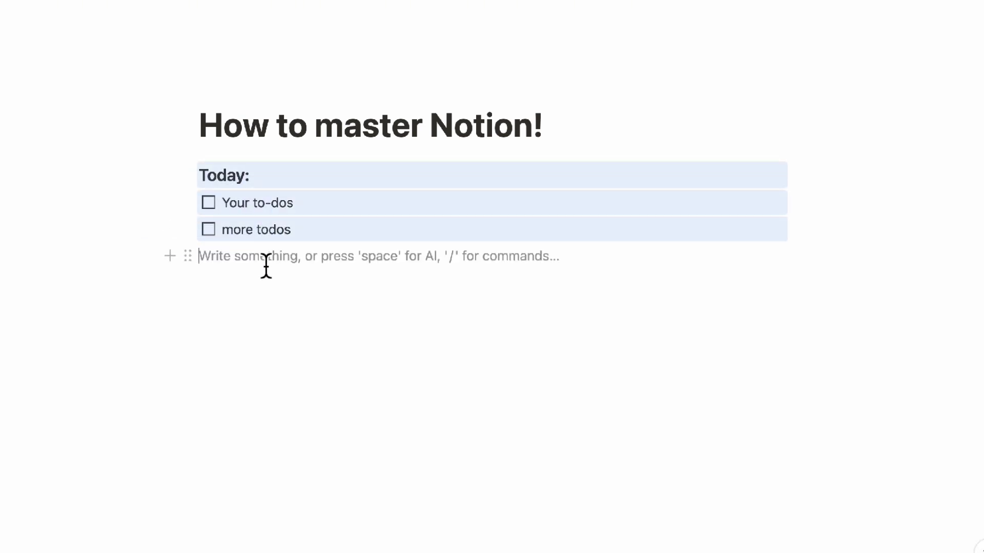
- Duplicate the Today section and rename the copied heading to 'Tomorrow:'
{"action": "key", "text": "super+d"}
{"action": "double_click", "coordinate": [235, 302]}
{"action": "type", "text": "Tomoror"}
{"action": "key", "text": "BackSpace"}
{"action": "key", "text": "BackSpace"}
{"action": "type", "text": "row:"}
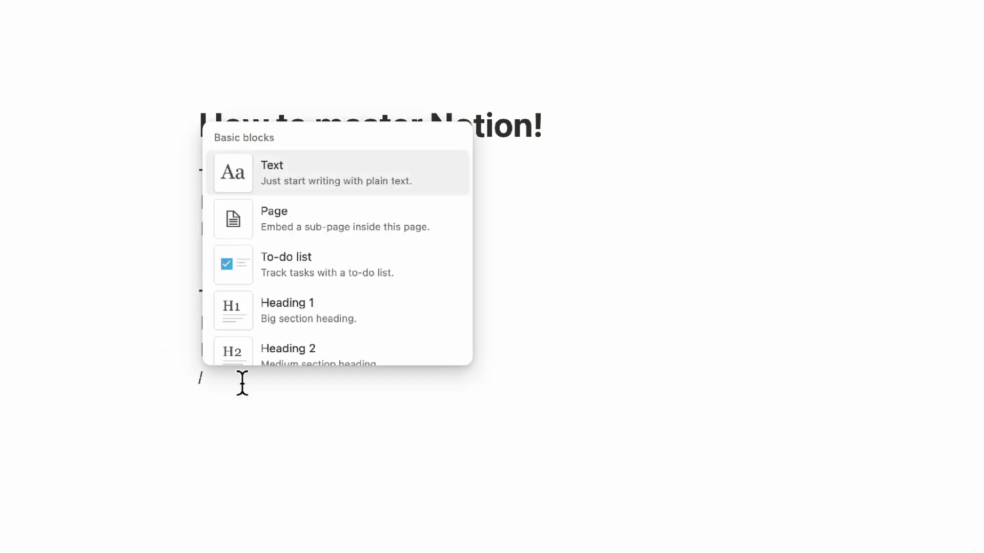
- Scroll through the slash menu's table block options below the Tomorrow list
{"action": "scroll", "coordinate": [300, 277], "scroll_direction": "down", "scroll_amount": 10}
{"action": "scroll", "coordinate": [300, 276], "scroll_direction": "up", "scroll_amount": 10}
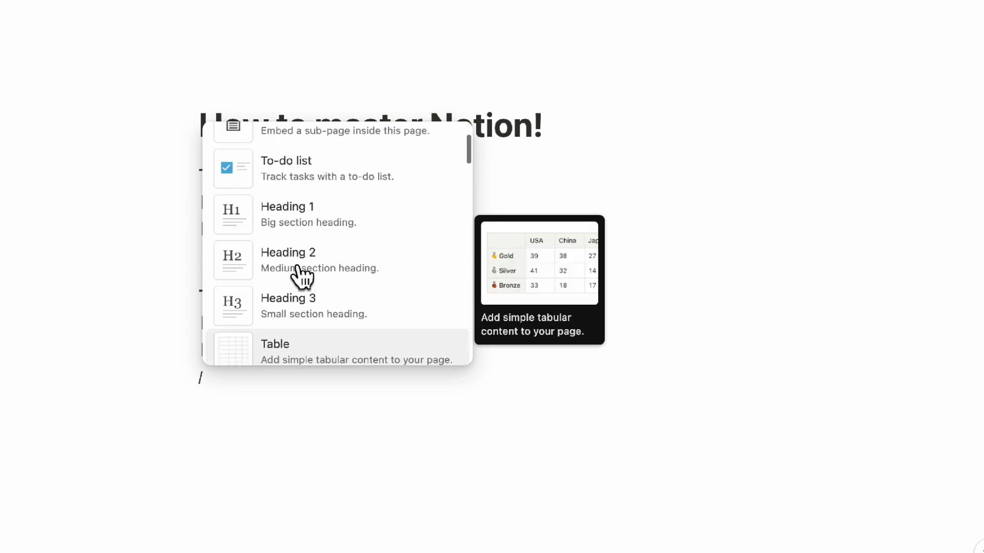
{"action": "scroll", "coordinate": [325, 276], "scroll_direction": "down", "scroll_amount": 3}
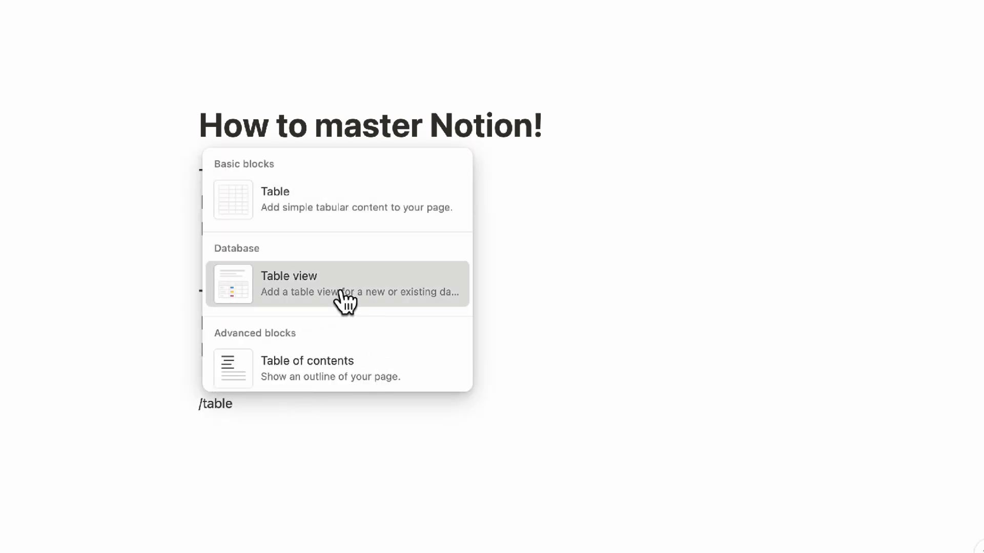
- Add a table database named 'Task List' below the to-dos
{"action": "left_click", "coordinate": [340, 297]}
{"action": "left_click", "coordinate": [244, 421]}
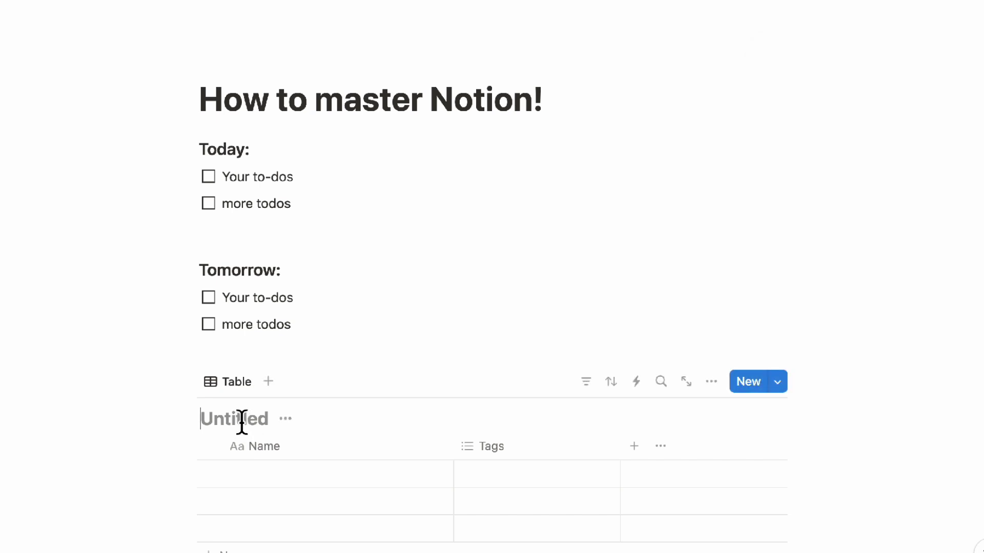
{"action": "type", "text": "Task List"}
- Move the Today and Tomorrow to-do blocks into the Task List table
{"action": "left_click", "coordinate": [342, 361]}
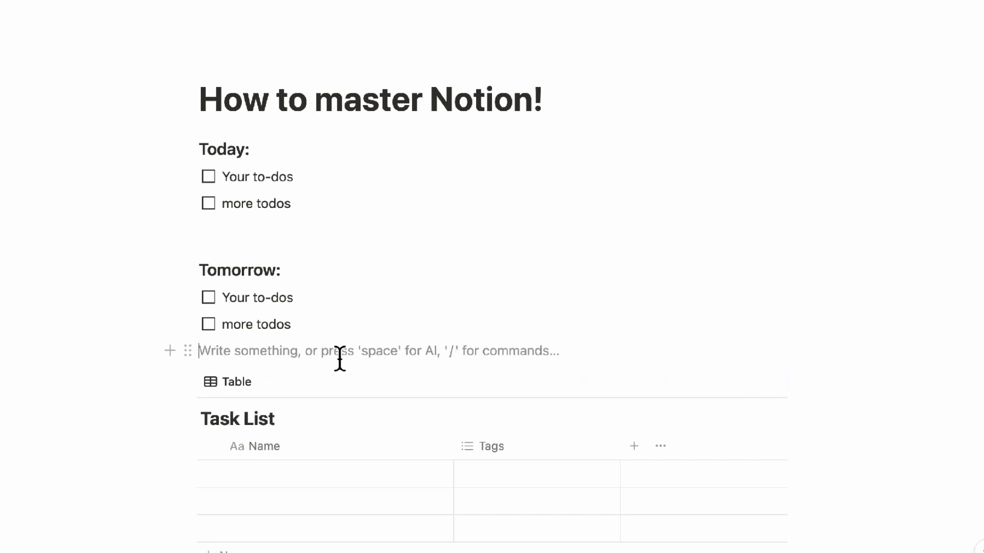
{"action": "left_click_drag", "start_coordinate": [121, 161], "coordinate": [347, 328]}
{"action": "scroll", "coordinate": [151, 136], "scroll_direction": "up", "scroll_amount": 1}
{"action": "left_click_drag", "start_coordinate": [191, 187], "coordinate": [259, 487]}
{"action": "scroll", "coordinate": [259, 487], "scroll_direction": "down", "scroll_amount": 2}
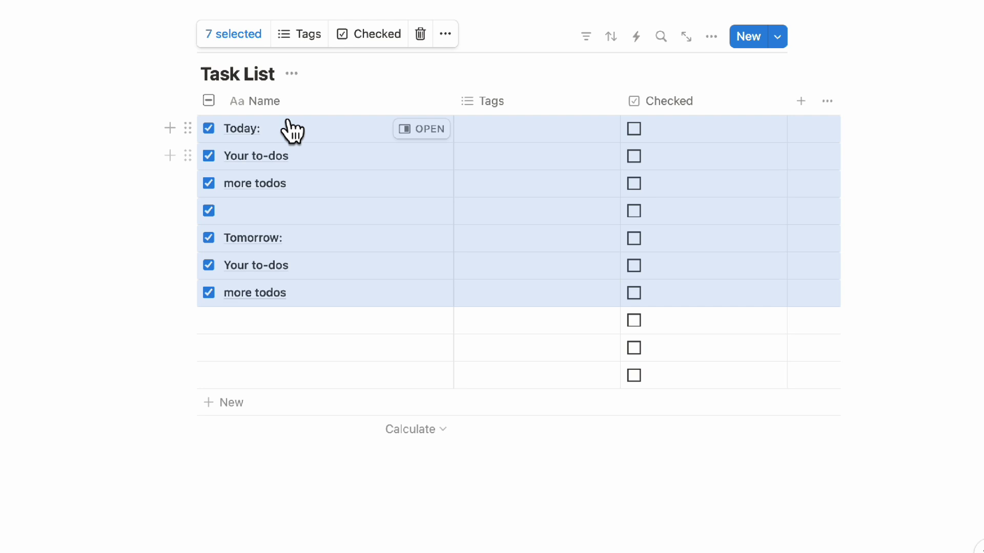
- Delete the Today: and Tomorrow: heading rows from Task List
{"action": "left_click", "coordinate": [208, 321]}
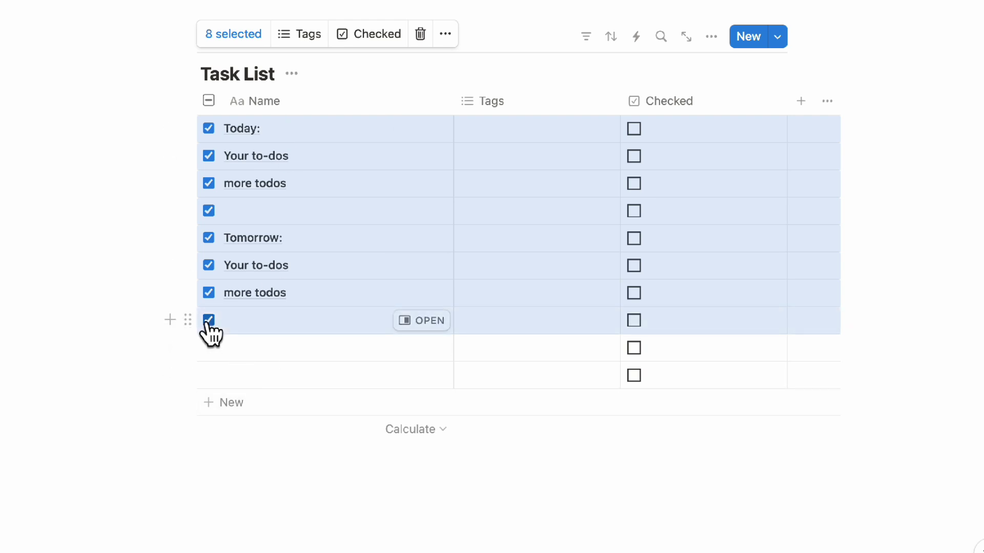
{"action": "left_click", "coordinate": [136, 300]}
{"action": "scroll", "coordinate": [202, 340], "scroll_direction": "up", "scroll_amount": 2}
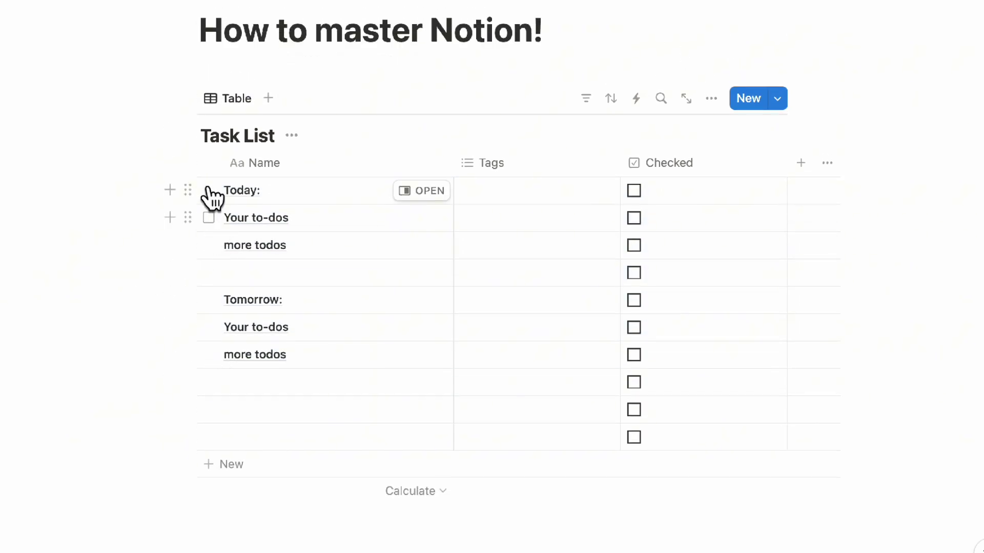
{"action": "left_click", "coordinate": [209, 190]}
{"action": "key", "text": "BackSpace"}
{"action": "left_click", "coordinate": [208, 272]}
{"action": "key", "text": "BackSpace"}
- Delete the remaining empty rows, leaving only the four to-do tasks
{"action": "left_click", "coordinate": [208, 246]}
{"action": "key", "text": "BackSpace"}
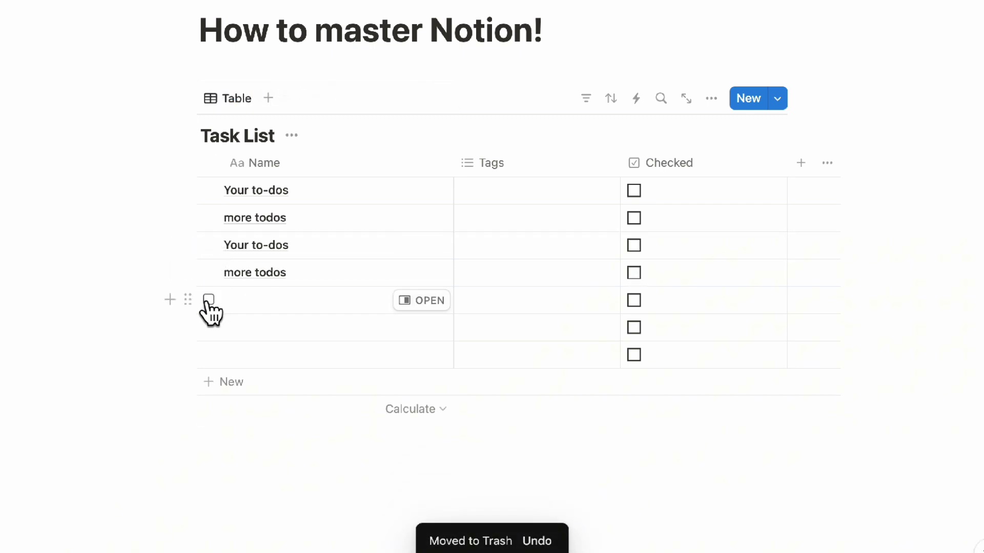
{"action": "left_click", "coordinate": [208, 300]}
{"action": "key", "text": "BackSpace"}
{"action": "left_click", "coordinate": [208, 301]}
{"action": "key", "text": "BackSpace"}
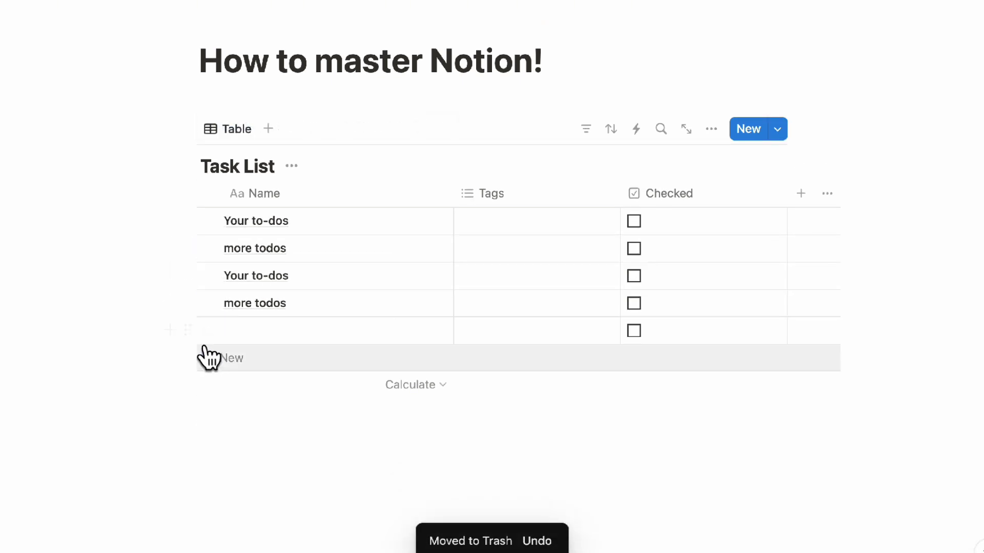
{"action": "left_click", "coordinate": [209, 330]}
{"action": "key", "text": "BackSpace"}
- Move the Checked column to the front, rename it 'Done', and narrow it
{"action": "left_click_drag", "start_coordinate": [642, 233], "coordinate": [296, 237]}
{"action": "left_click", "coordinate": [280, 223]}
{"action": "double_click", "coordinate": [292, 259]}
{"action": "type", "text": "Done"}
{"action": "left_click", "coordinate": [382, 236]}
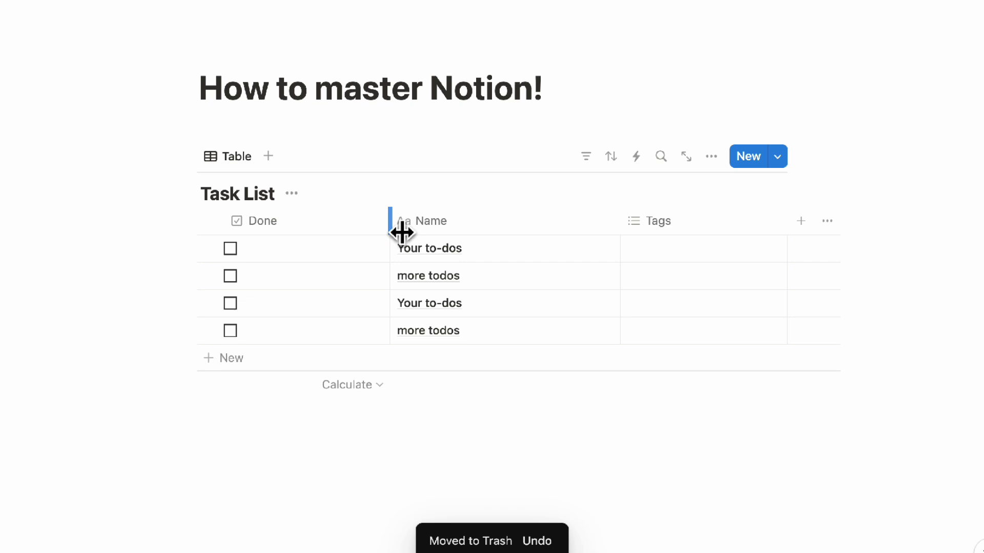
{"action": "left_click_drag", "start_coordinate": [402, 230], "coordinate": [305, 235]}
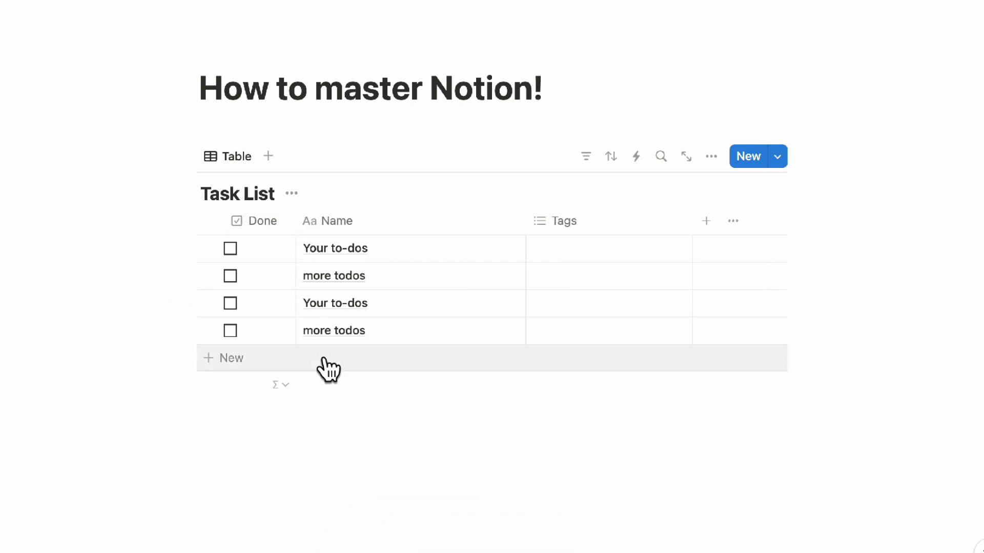
{"action": "scroll", "coordinate": [328, 369], "scroll_direction": "up", "scroll_amount": 2}
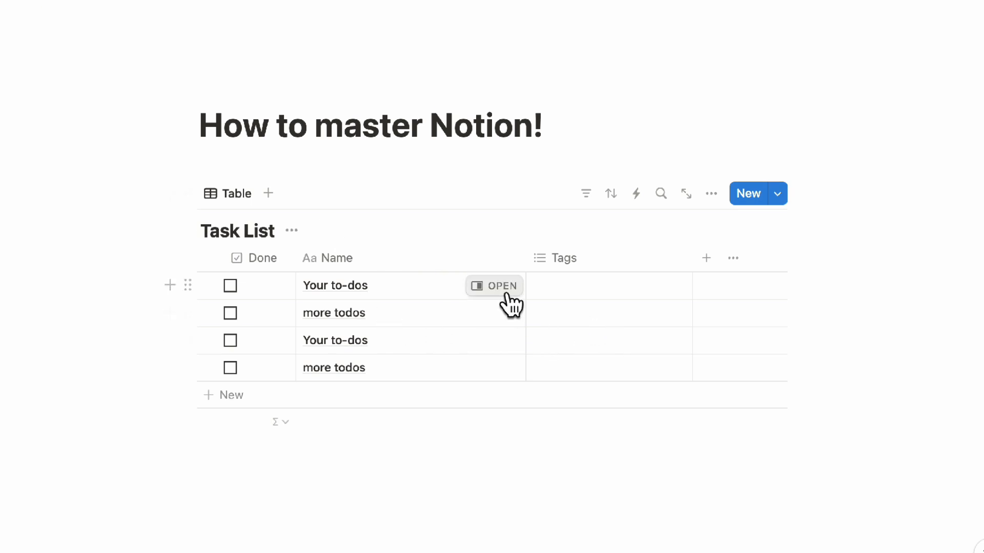
{"action": "left_click", "coordinate": [500, 288]}
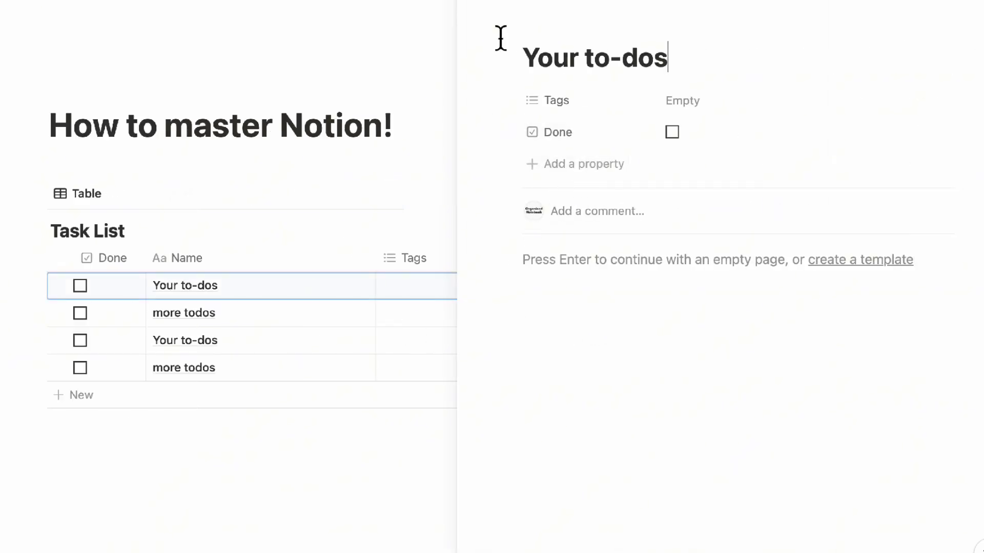
{"action": "left_click", "coordinate": [475, 8]}
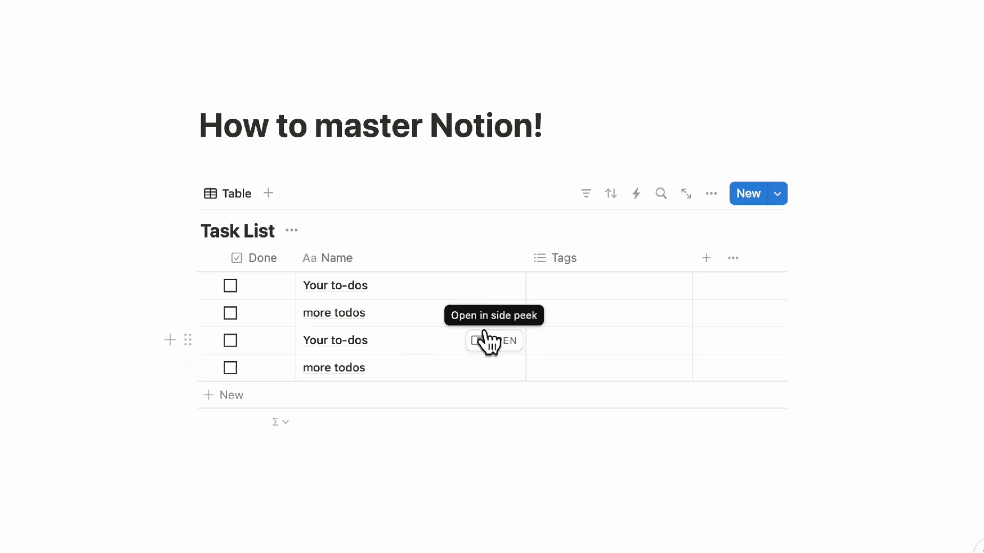
- Create a 'Work' tag on the first Your to-dos task
{"action": "left_click", "coordinate": [618, 288]}
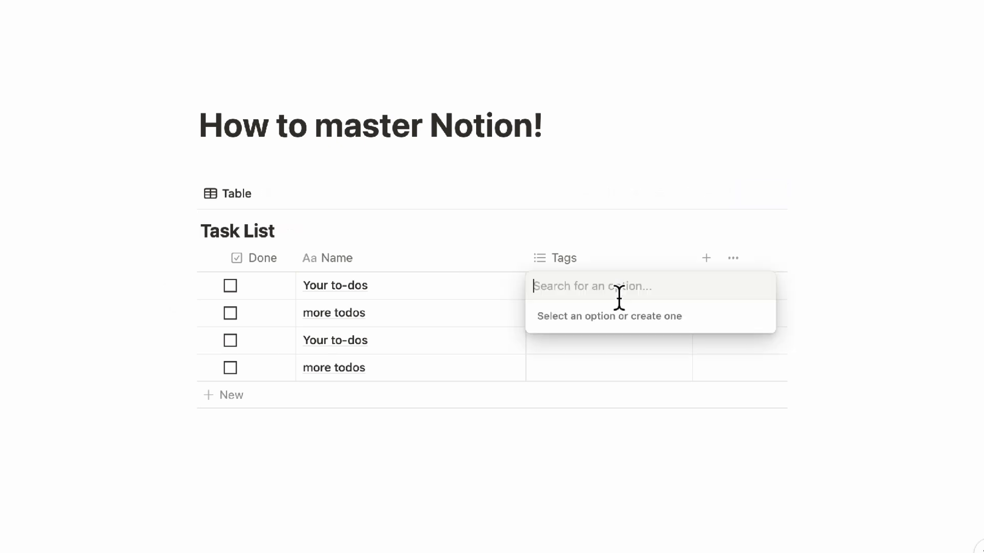
{"action": "type", "text": "Work"}
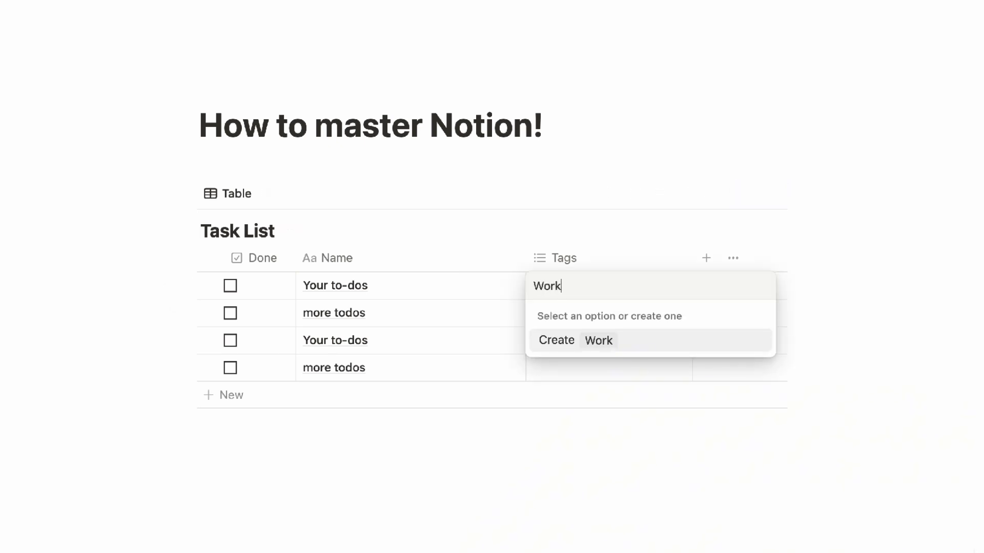
{"action": "key", "text": "Return"}
{"action": "key", "text": "Escape"}
{"action": "left_click", "coordinate": [597, 288]}
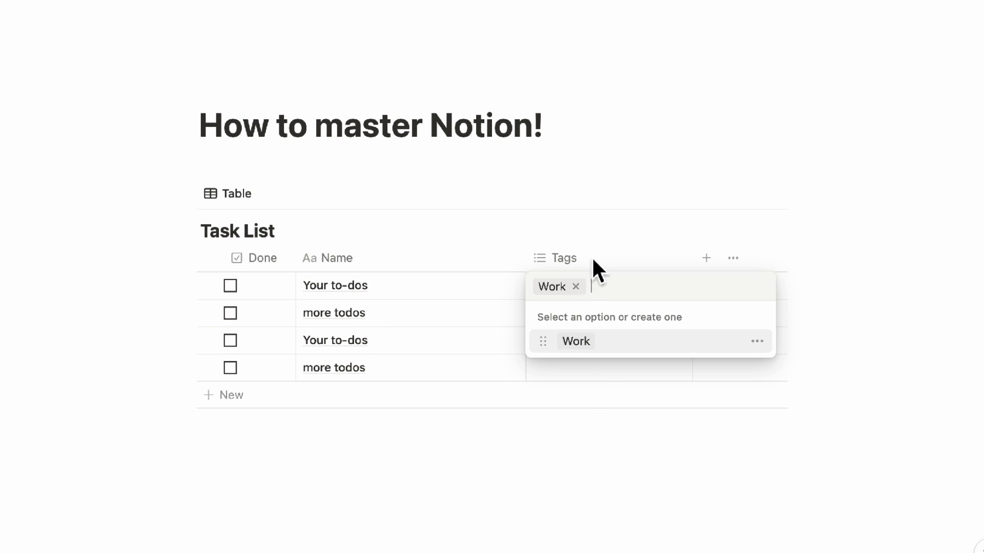
{"action": "key", "text": "Escape"}
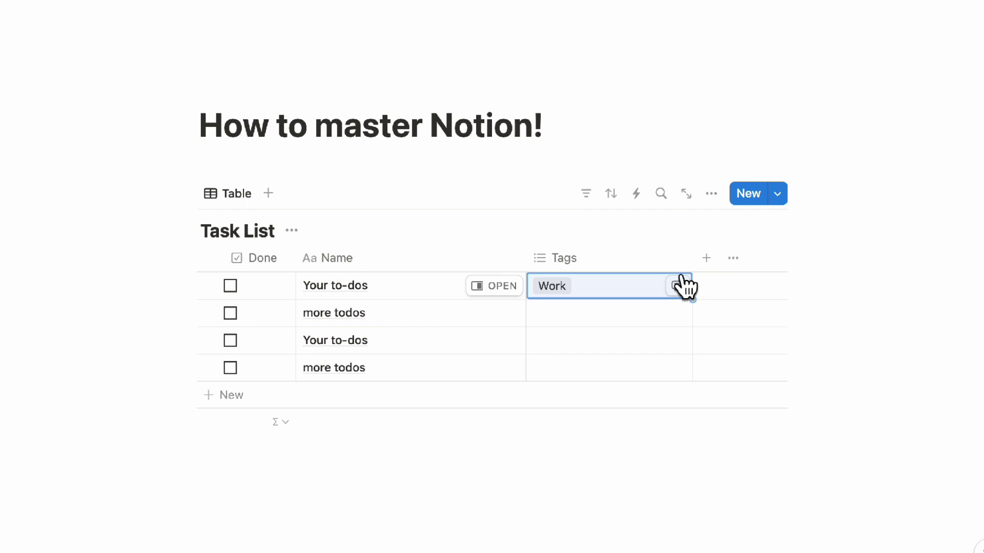
- Add a Created time property column to the Task List table
{"action": "left_click", "coordinate": [706, 259]}
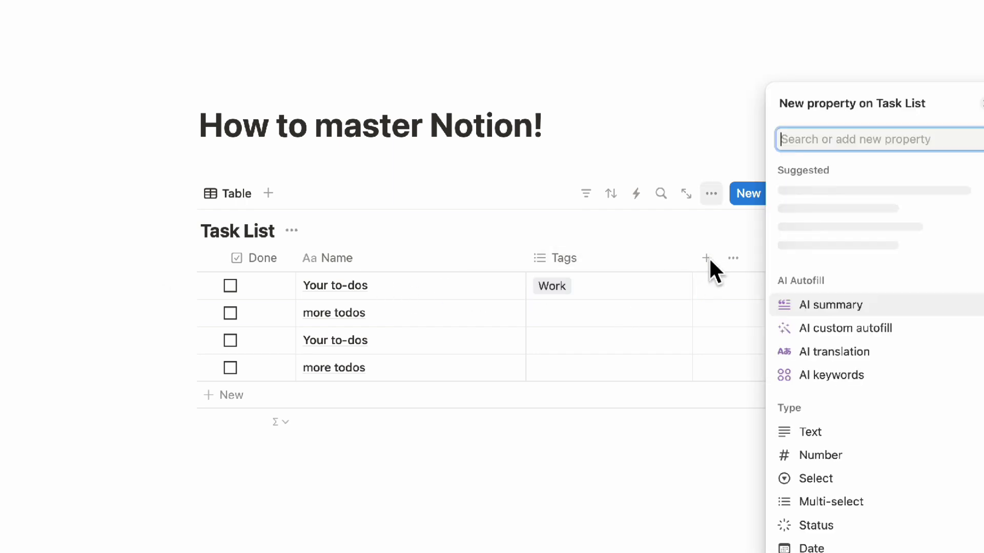
{"action": "type", "text": "cre"}
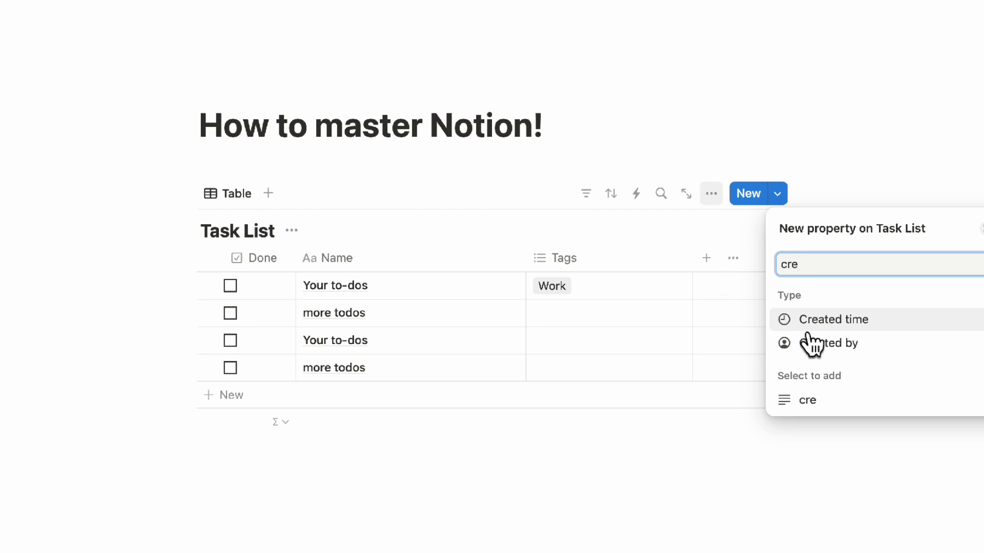
{"action": "left_click", "coordinate": [835, 321]}
{"action": "left_click", "coordinate": [699, 266]}
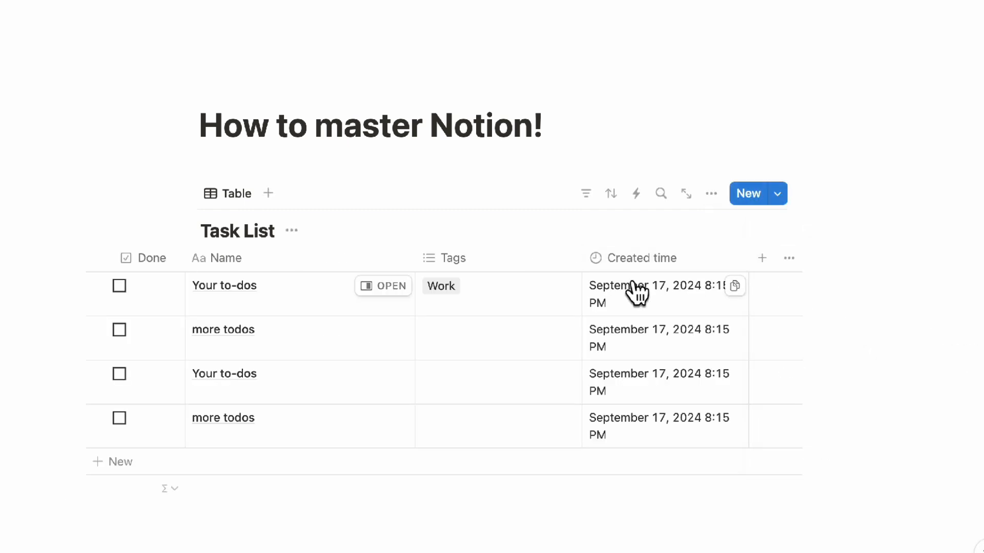
{"action": "scroll", "coordinate": [632, 292], "scroll_direction": "left", "scroll_amount": 5}
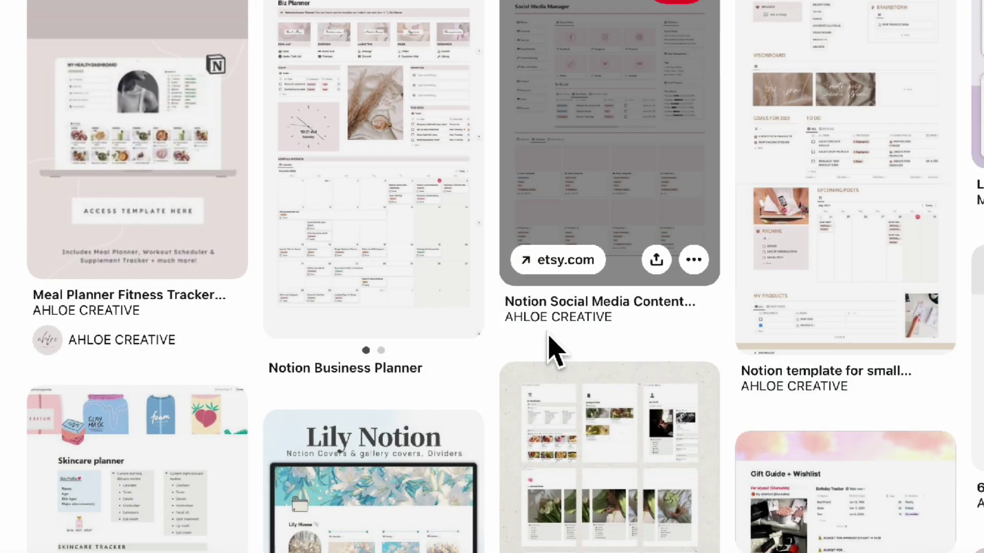
- Scroll through the Pinterest feed of Notion planner, tracker and dashboard template pins
{"action": "scroll", "coordinate": [547, 349], "scroll_direction": "down", "scroll_amount": 1}
{"action": "scroll", "coordinate": [548, 351], "scroll_direction": "up", "scroll_amount": 1}
{"action": "scroll", "coordinate": [131, 259], "scroll_direction": "up", "scroll_amount": 1}
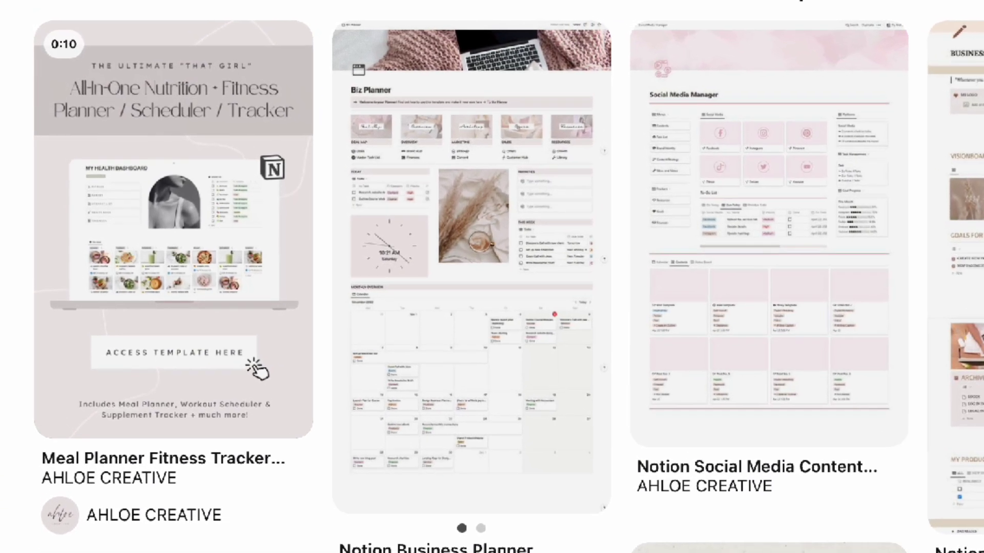
{"action": "scroll", "coordinate": [174, 487], "scroll_direction": "down", "scroll_amount": 15}
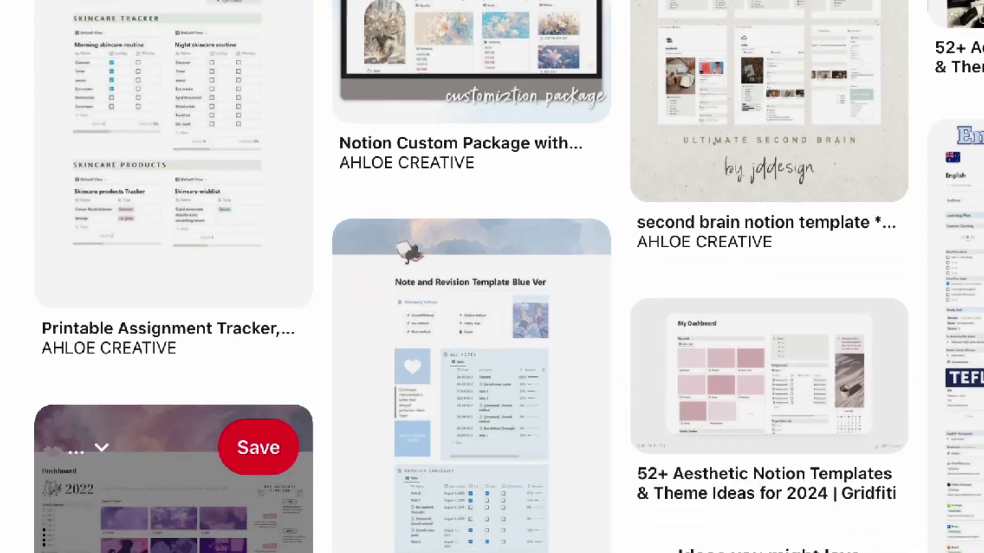
{"action": "scroll", "coordinate": [174, 410], "scroll_direction": "down", "scroll_amount": 12}
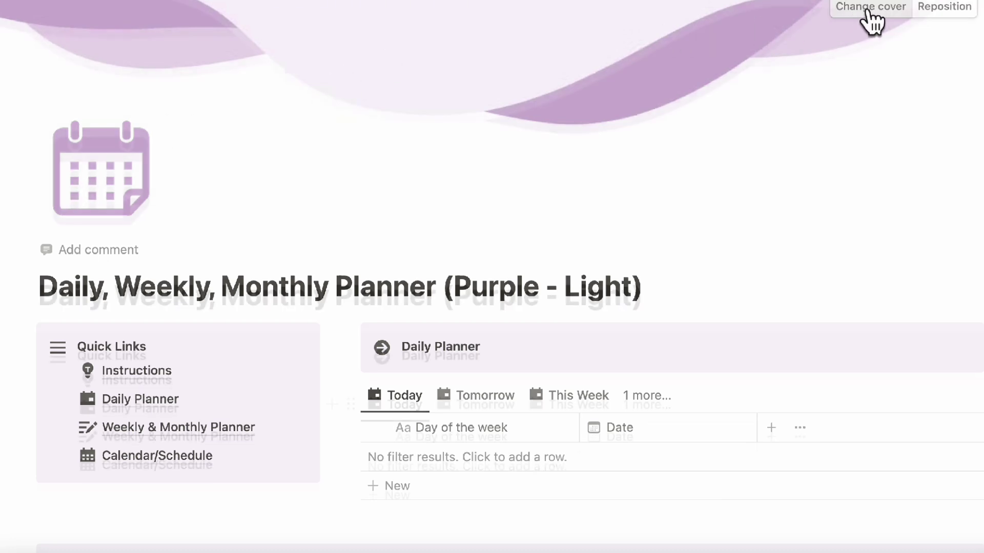
{"action": "scroll", "coordinate": [492, 277], "scroll_direction": "down", "scroll_amount": 3}
{"action": "scroll", "coordinate": [589, 363], "scroll_direction": "down", "scroll_amount": 4}
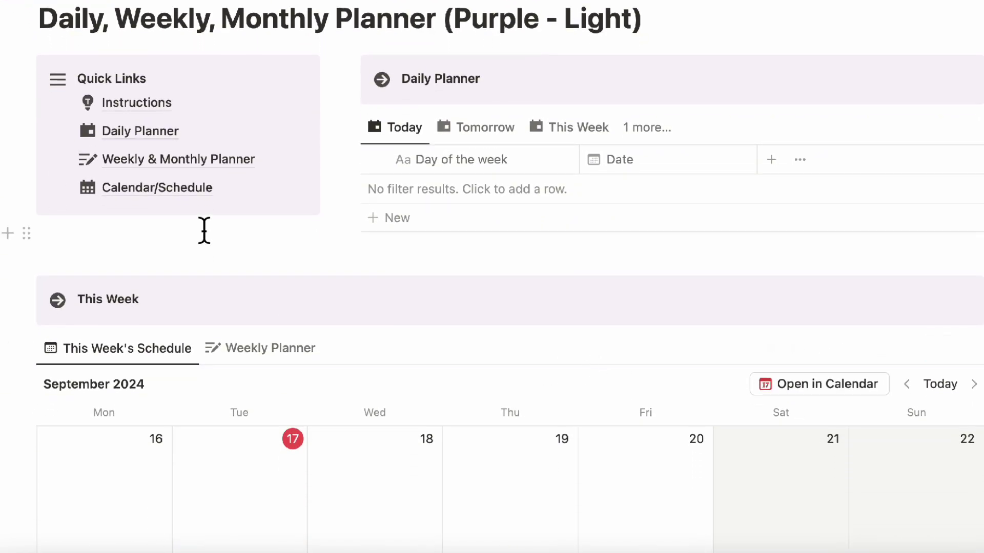
{"action": "left_click", "coordinate": [141, 132]}
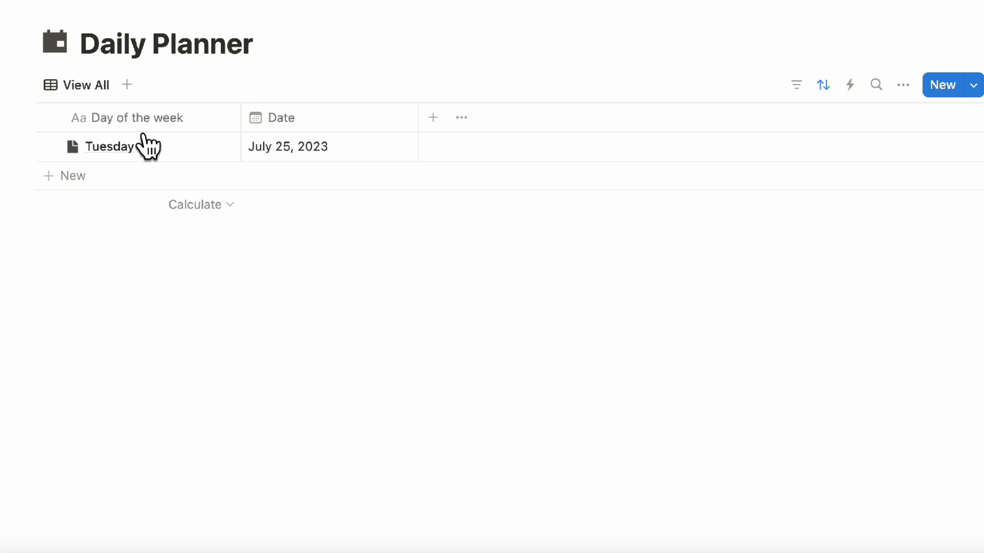
{"action": "key", "text": "super+bracketleft"}
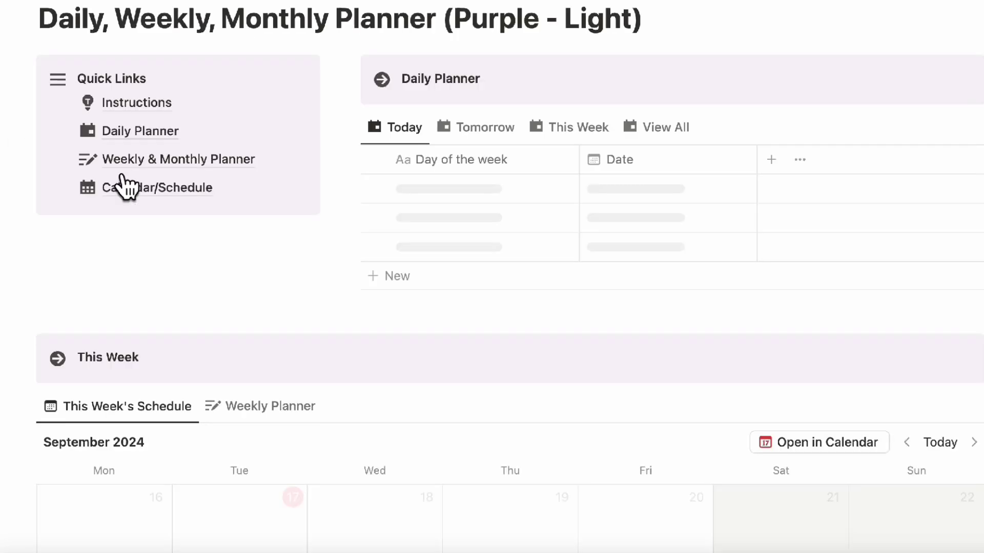
{"action": "left_click", "coordinate": [132, 167]}
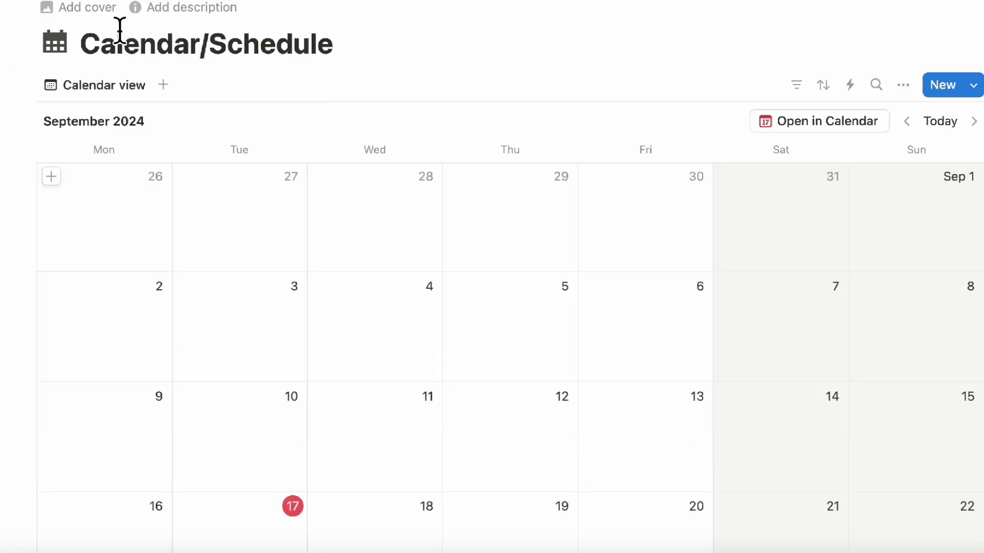
{"action": "key", "text": "super+bracketleft"}
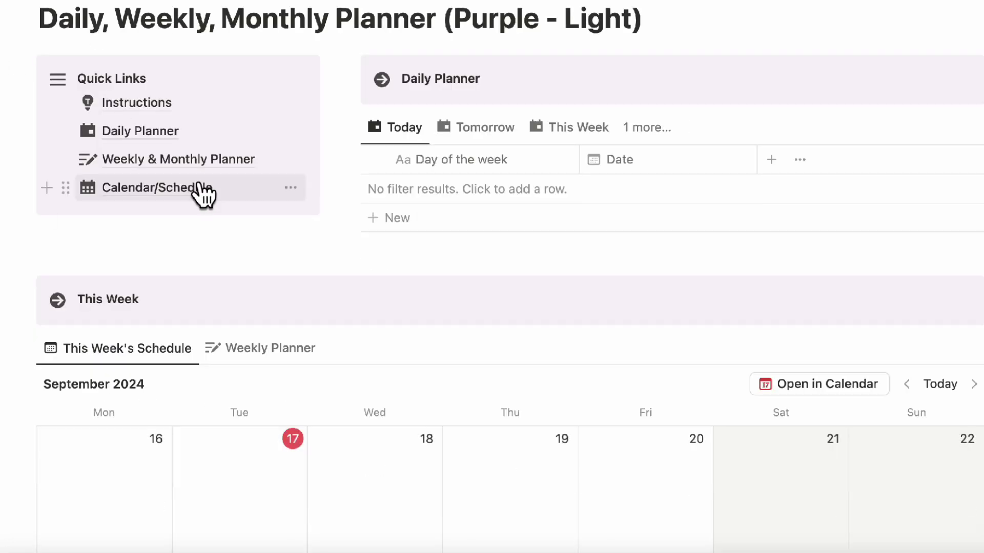
{"action": "scroll", "coordinate": [217, 220], "scroll_direction": "down", "scroll_amount": 4}
{"action": "left_click", "coordinate": [253, 189]}
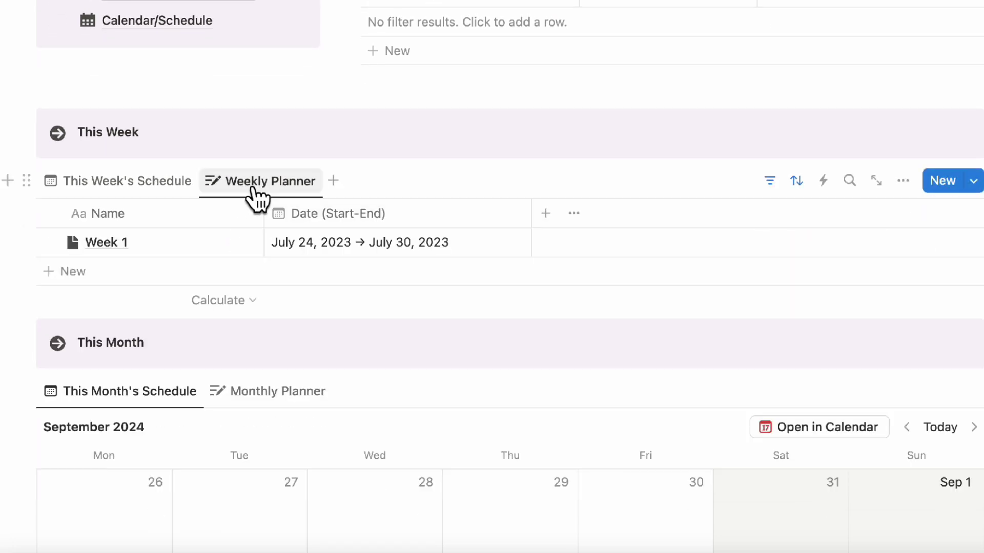
{"action": "left_click", "coordinate": [128, 187]}
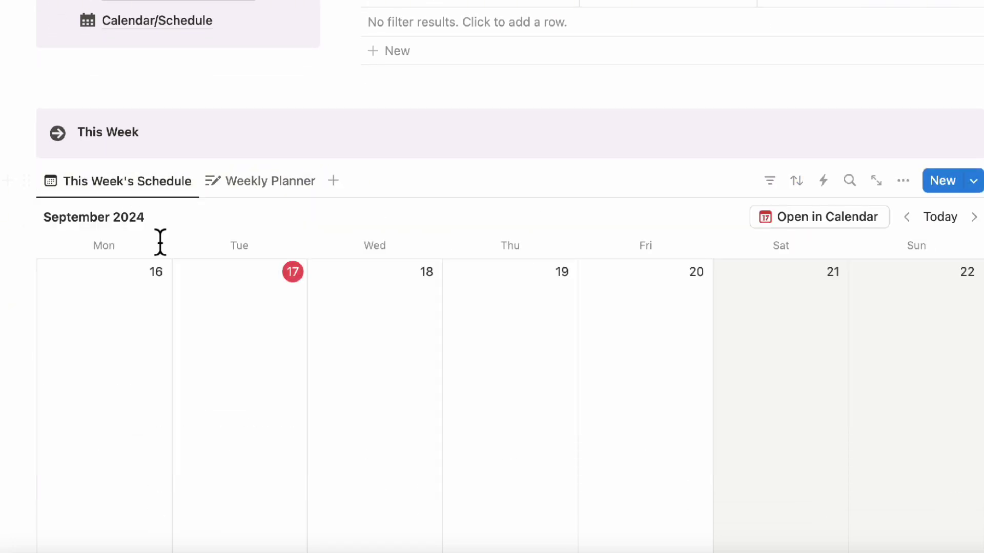
{"action": "scroll", "coordinate": [161, 241], "scroll_direction": "down", "scroll_amount": 9}
{"action": "scroll", "coordinate": [159, 246], "scroll_direction": "down", "scroll_amount": 2}
- Switch to the Monthly Planner view, then preview Notebook 1 in the Digital Notebook template and close it
{"action": "left_click", "coordinate": [259, 96]}
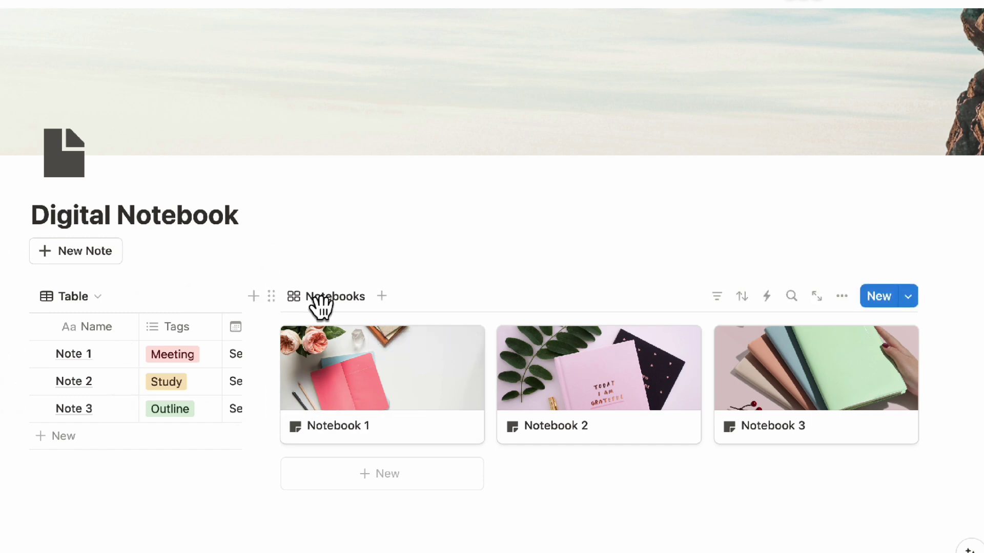
{"action": "left_click", "coordinate": [445, 387]}
{"action": "scroll", "coordinate": [432, 292], "scroll_direction": "down", "scroll_amount": 4}
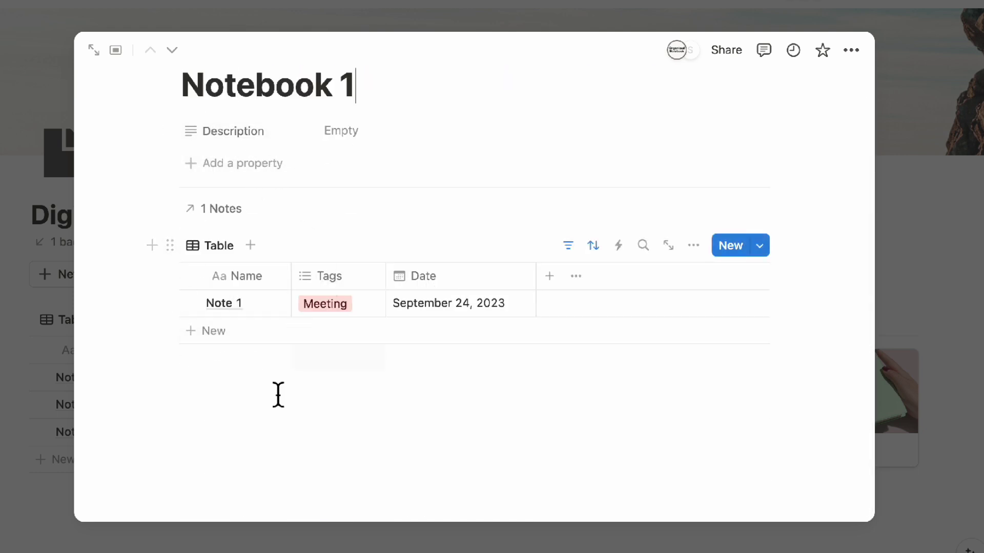
{"action": "left_click", "coordinate": [914, 336]}
{"action": "scroll", "coordinate": [910, 362], "scroll_direction": "down", "scroll_amount": 2}
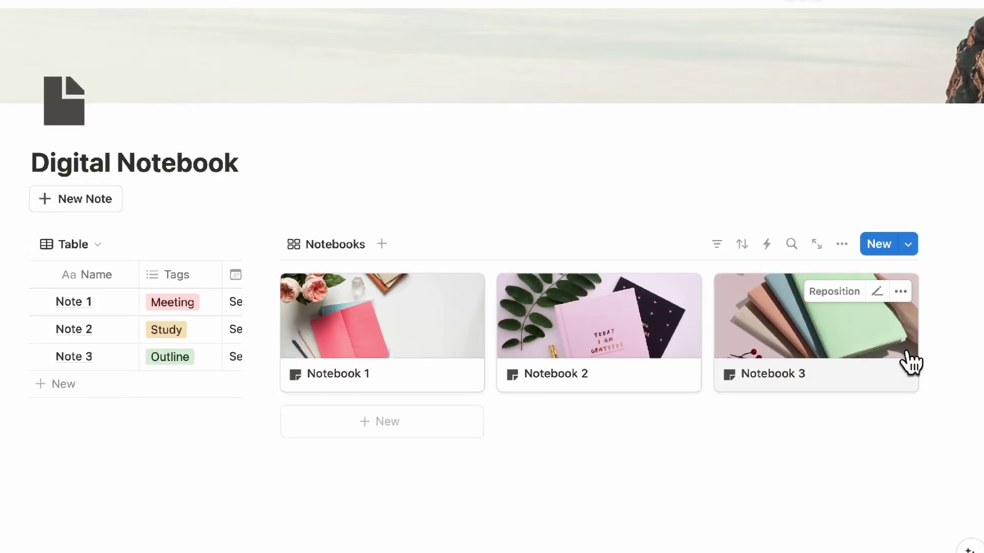
- Turn on Show database title for the Notebooks gallery
{"action": "left_click", "coordinate": [841, 245]}
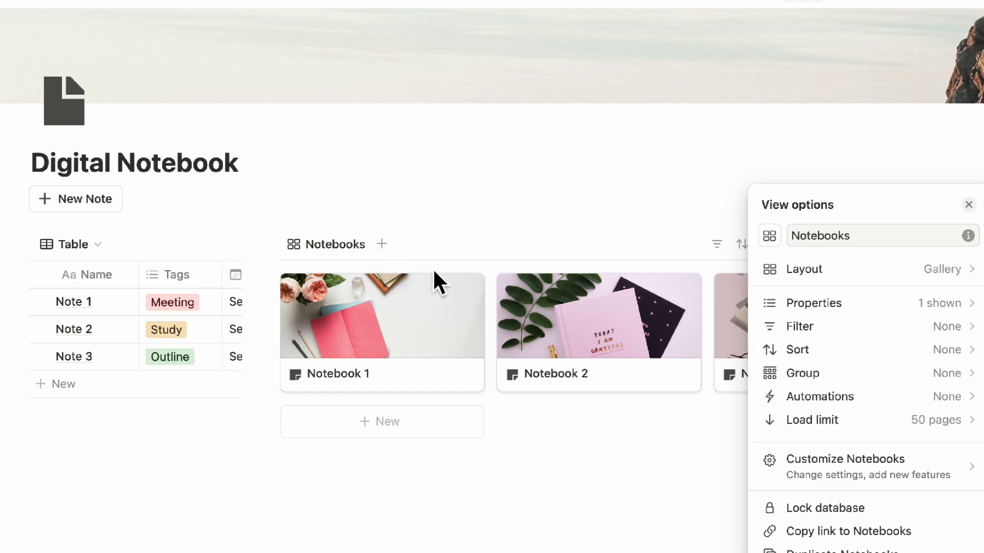
{"action": "left_click", "coordinate": [836, 273]}
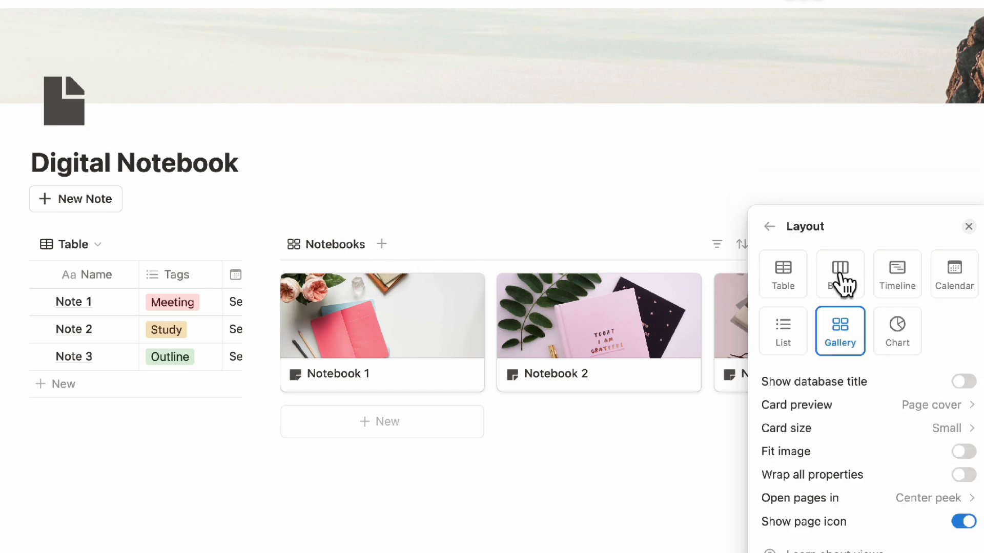
{"action": "left_click", "coordinate": [970, 382]}
{"action": "left_click", "coordinate": [537, 281]}
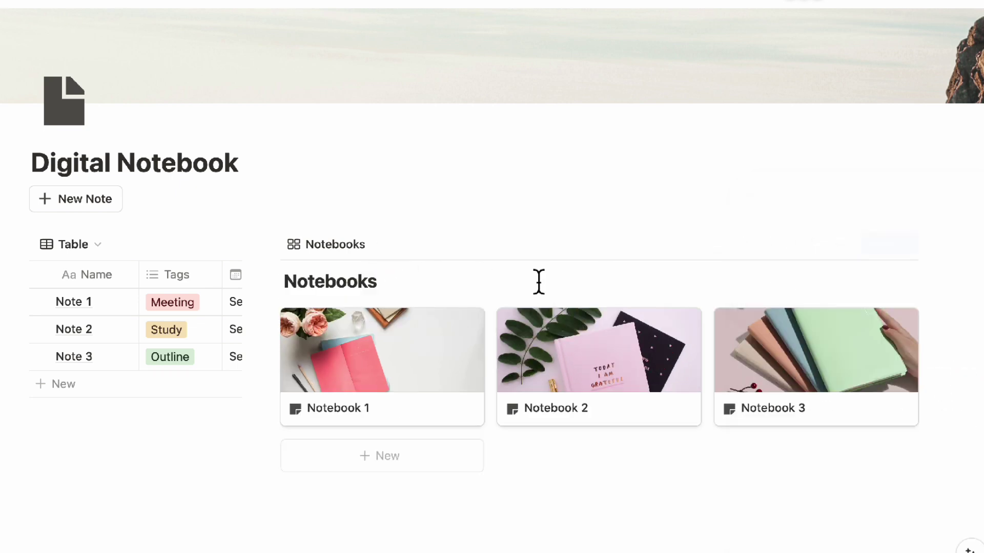
- Show the 'Notes' database title above the notes table too
{"action": "scroll", "coordinate": [377, 315], "scroll_direction": "up", "scroll_amount": 5}
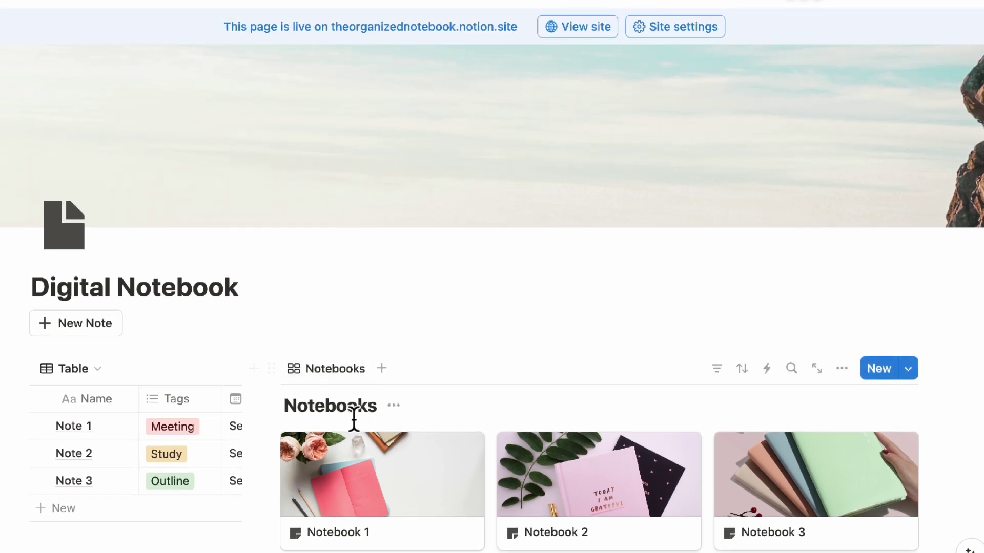
{"action": "mouse_move", "coordinate": [204, 369]}
{"action": "left_click", "coordinate": [166, 369]}
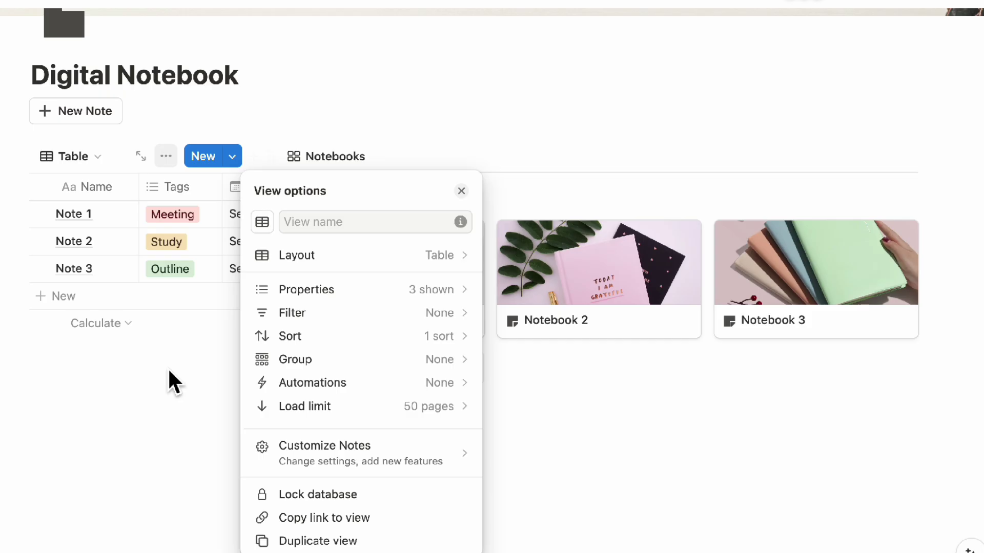
{"action": "left_click", "coordinate": [434, 258]}
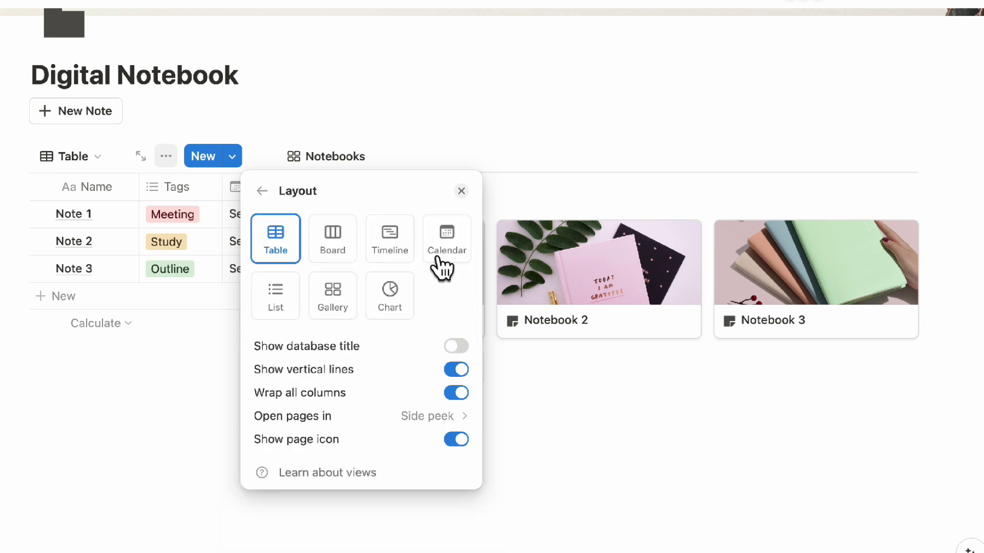
{"action": "left_click", "coordinate": [455, 346]}
{"action": "left_click", "coordinate": [466, 136]}
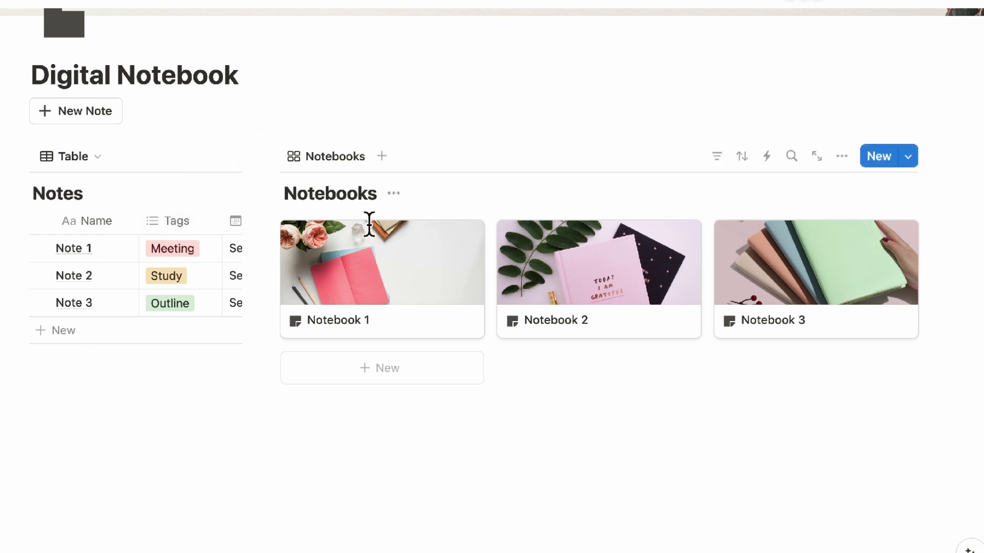
- In the Notebook 1 preview, show the Notes title on its table, then close the preview
{"action": "left_click", "coordinate": [454, 294]}
{"action": "scroll", "coordinate": [461, 287], "scroll_direction": "down", "scroll_amount": 5}
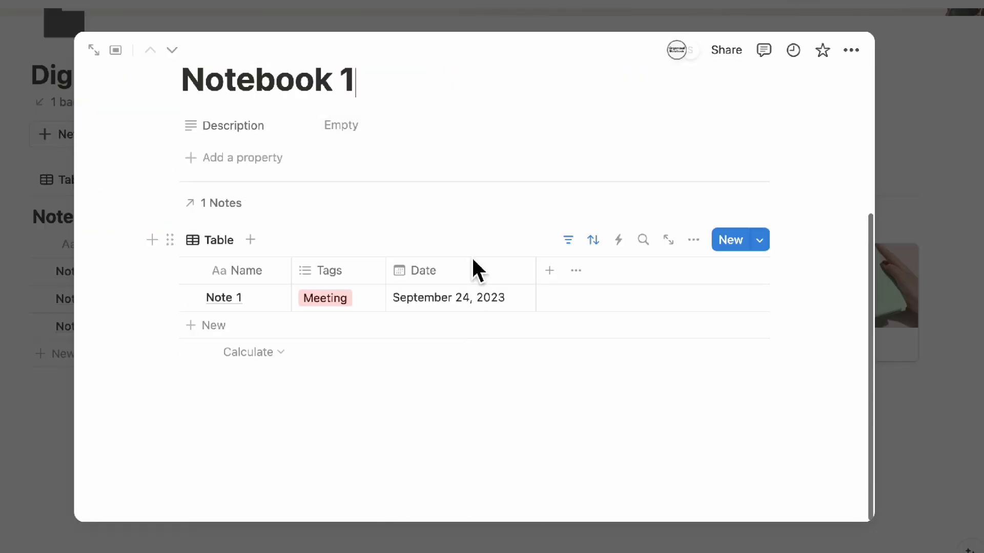
{"action": "left_click", "coordinate": [696, 243]}
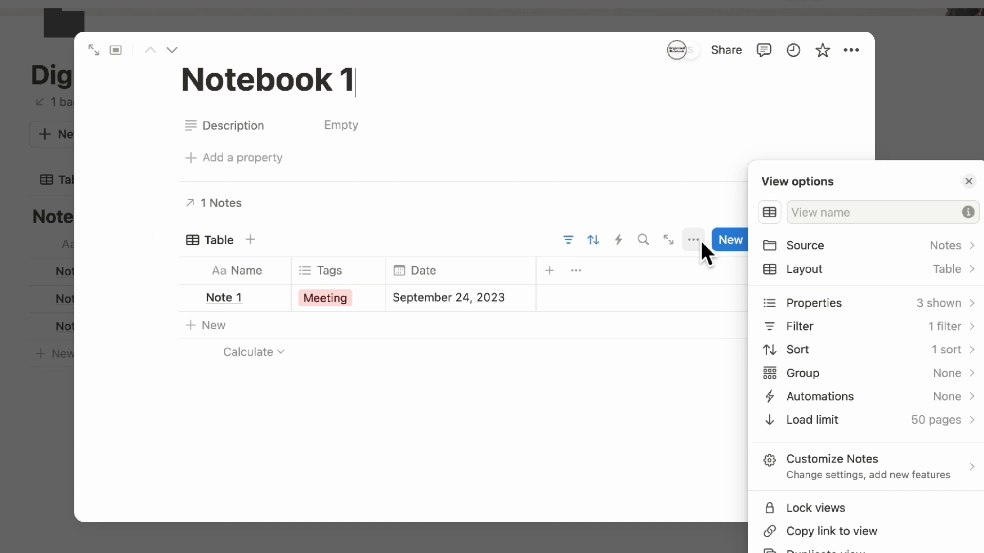
{"action": "left_click", "coordinate": [836, 274]}
{"action": "left_click", "coordinate": [963, 427]}
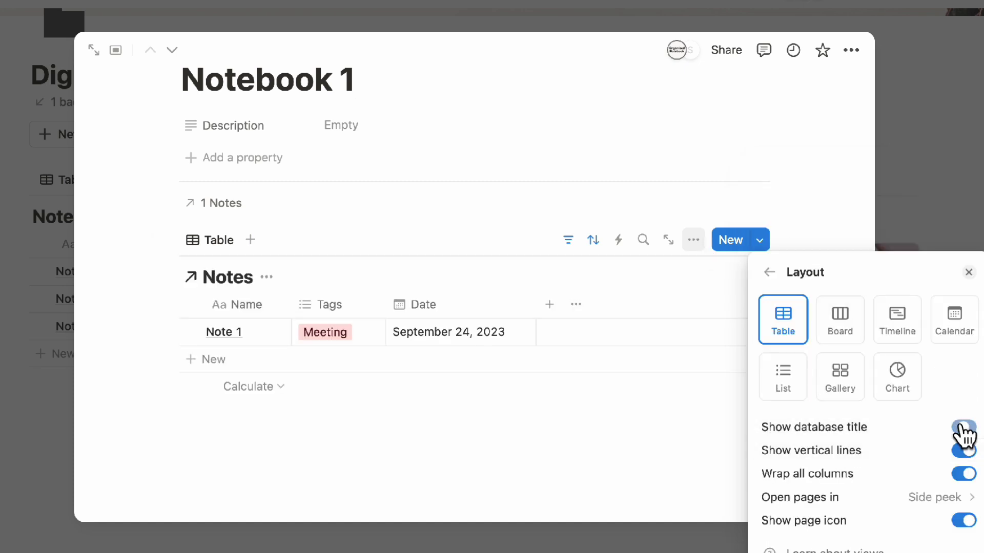
{"action": "left_click", "coordinate": [636, 439]}
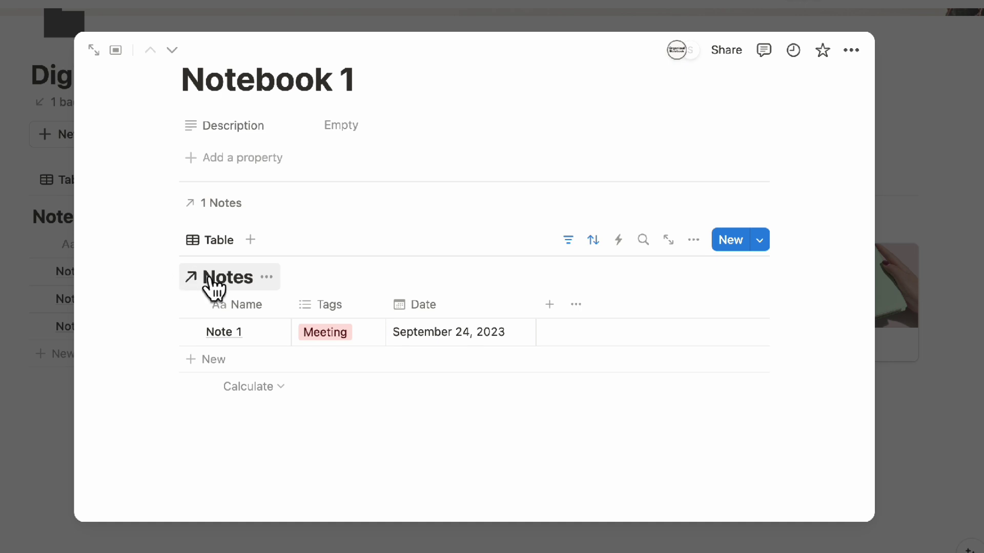
{"action": "left_click", "coordinate": [50, 215]}
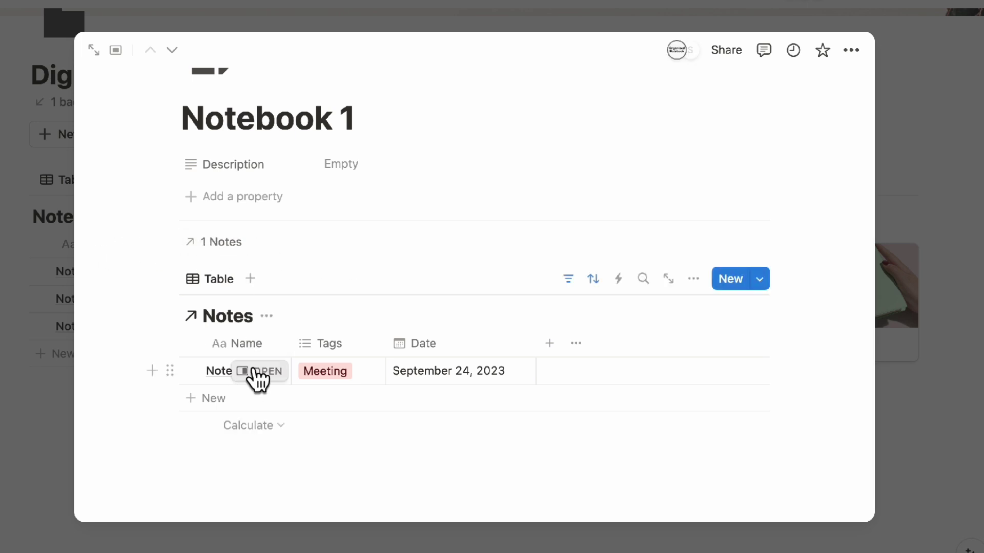
{"action": "left_click", "coordinate": [28, 361]}
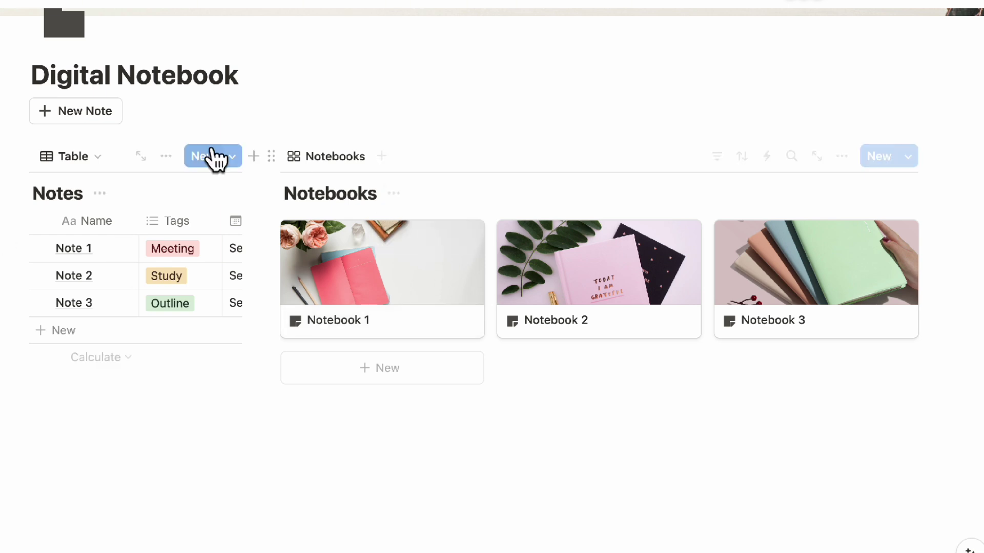
- Inspect the New Note button's automation, which adds a page to Notes
{"action": "left_click", "coordinate": [135, 111]}
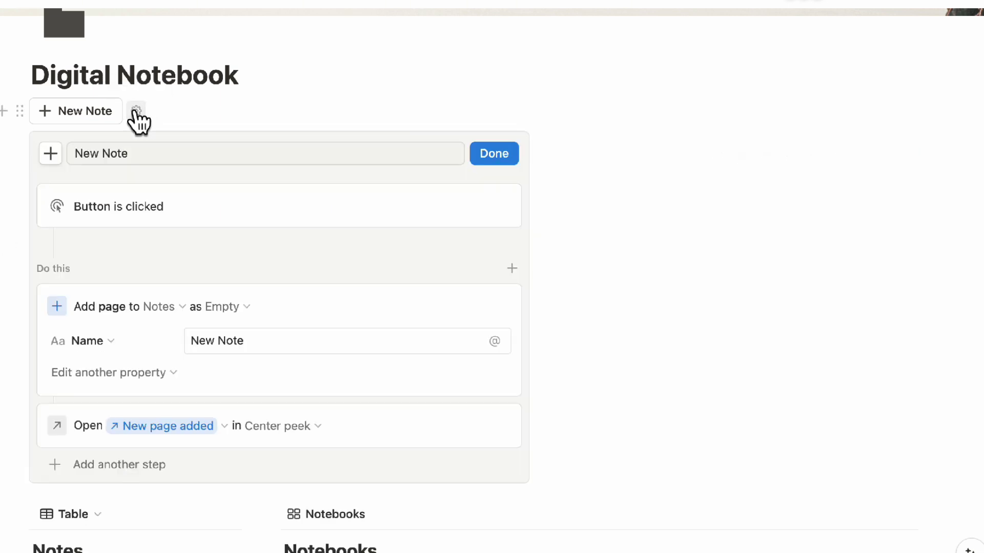
{"action": "scroll", "coordinate": [191, 256], "scroll_direction": "down", "scroll_amount": 3}
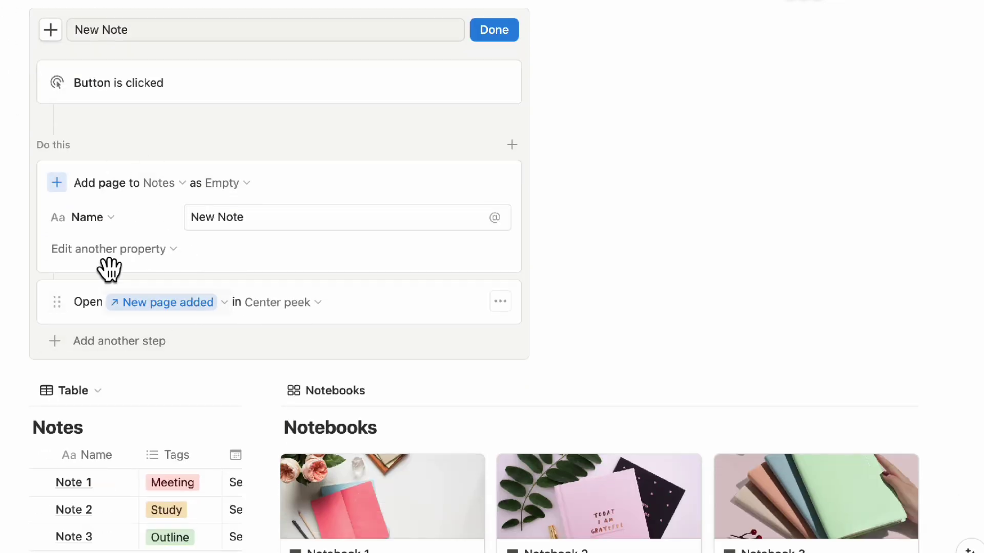
{"action": "left_click", "coordinate": [617, 222]}
{"action": "scroll", "coordinate": [617, 222], "scroll_direction": "up", "scroll_amount": 3}
{"action": "scroll", "coordinate": [628, 253], "scroll_direction": "down", "scroll_amount": 4}
- Preview the New Notebook template's contents in edit view, then close it
{"action": "left_click", "coordinate": [915, 366]}
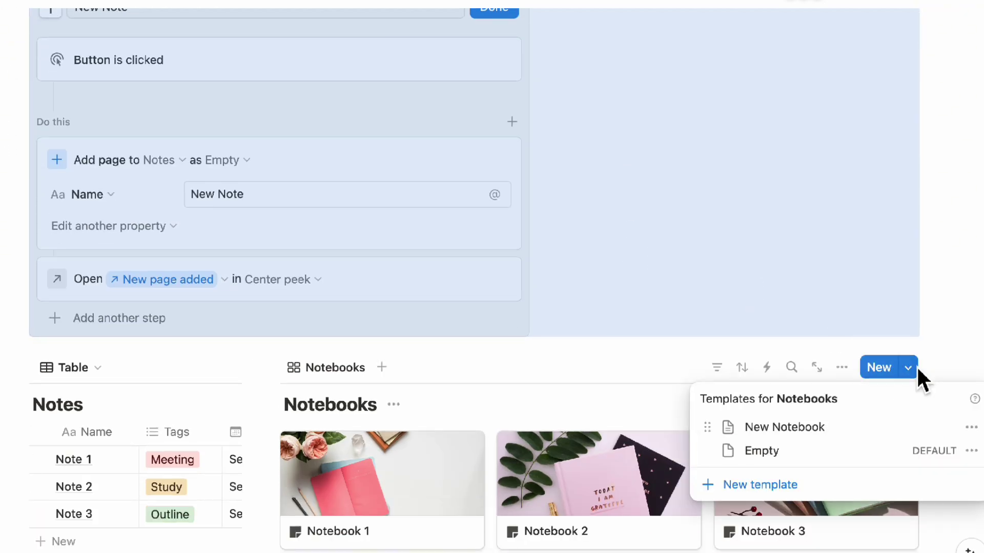
{"action": "left_click", "coordinate": [971, 428]}
{"action": "left_click", "coordinate": [911, 431]}
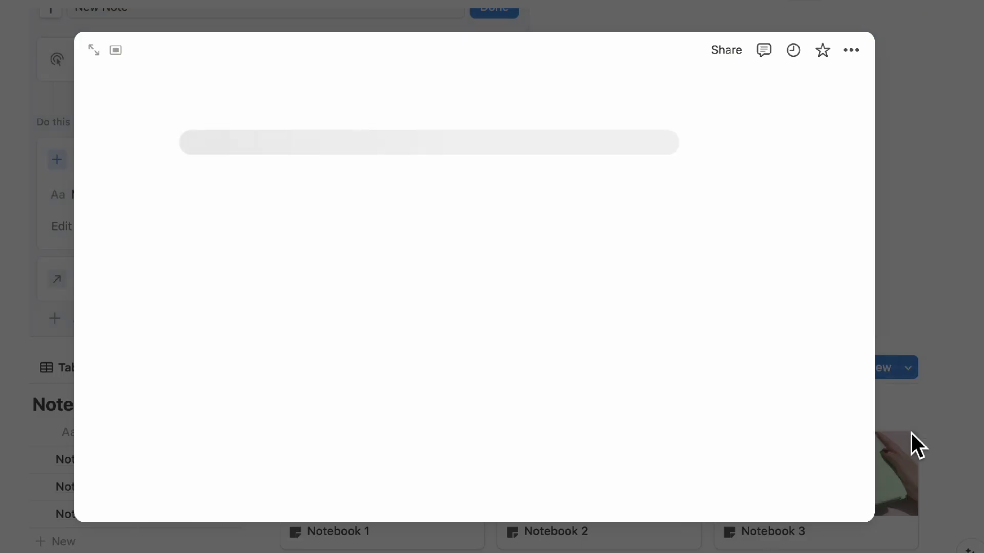
{"action": "scroll", "coordinate": [674, 367], "scroll_direction": "down", "scroll_amount": 3}
{"action": "scroll", "coordinate": [256, 267], "scroll_direction": "up", "scroll_amount": 3}
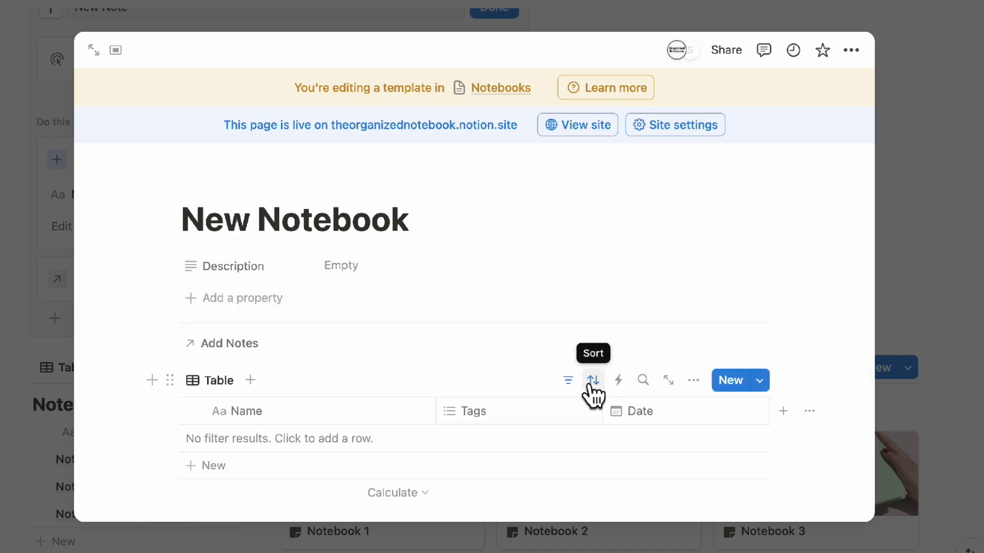
{"action": "left_click", "coordinate": [834, 272]}
{"action": "scroll", "coordinate": [794, 287], "scroll_direction": "up", "scroll_amount": 3}
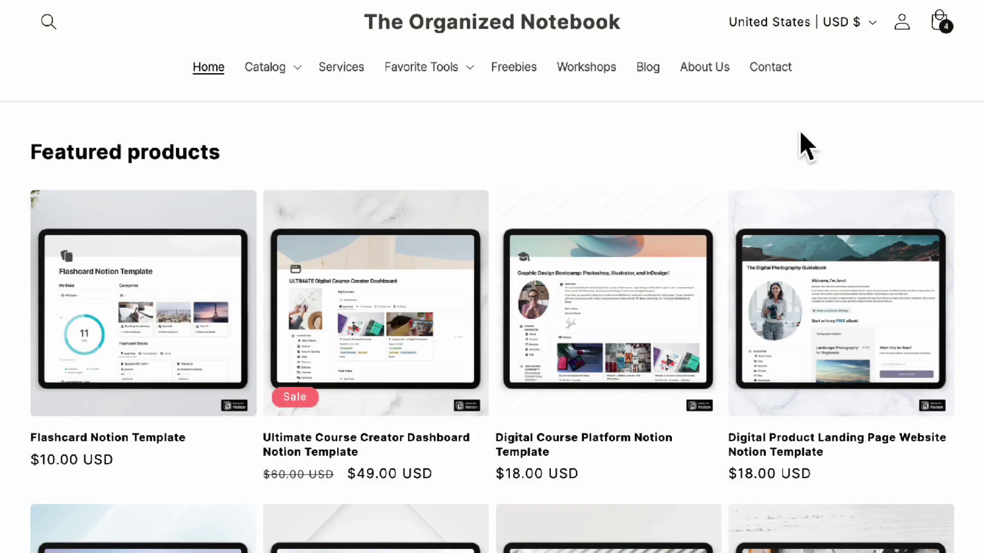
- View the Live Workshops listing, then switch to the Blog page and scroll it
{"action": "left_click", "coordinate": [585, 68]}
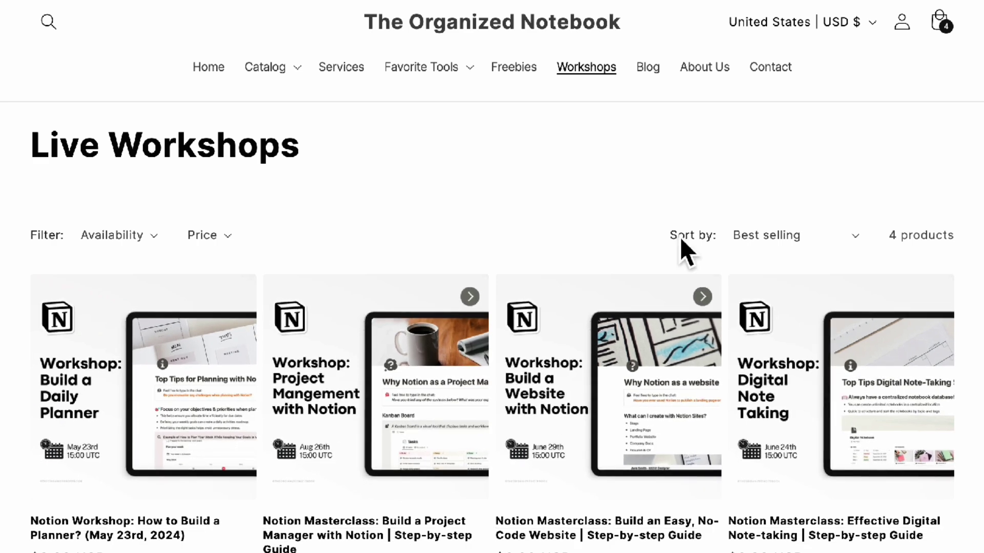
{"action": "left_click", "coordinate": [647, 77]}
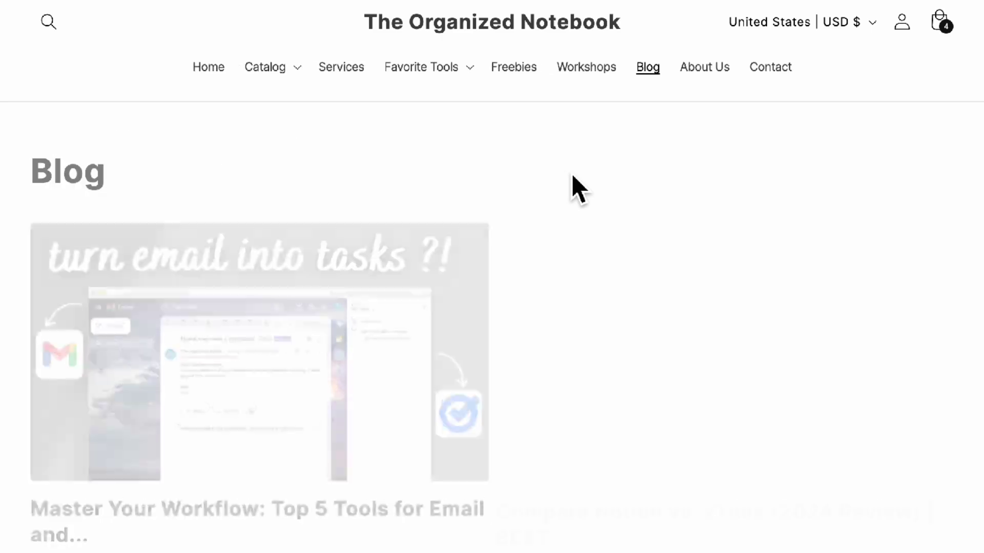
{"action": "scroll", "coordinate": [579, 257], "scroll_direction": "down", "scroll_amount": 10}
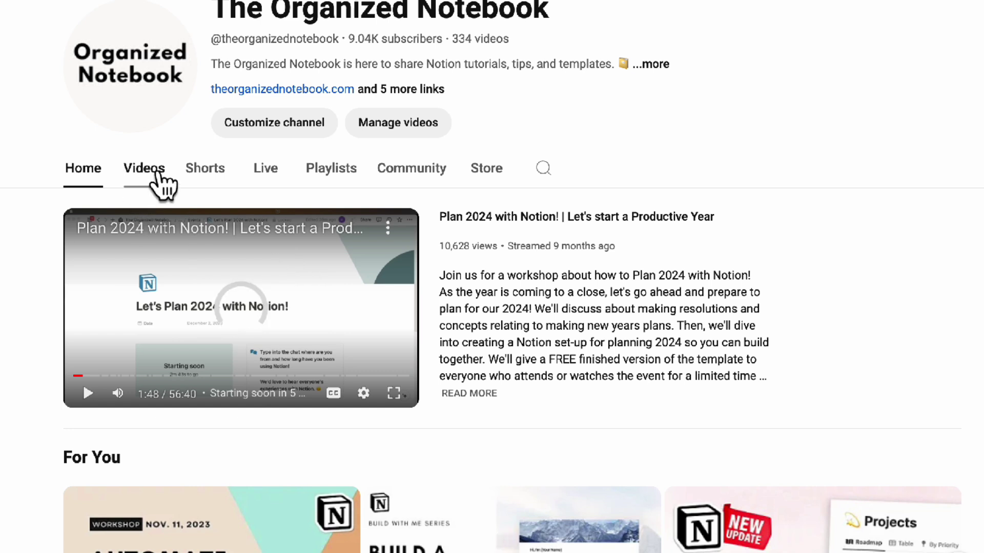
- Open the channel's Videos tab and scroll through the video grid
{"action": "left_click", "coordinate": [163, 184]}
{"action": "scroll", "coordinate": [684, 230], "scroll_direction": "down", "scroll_amount": 7}
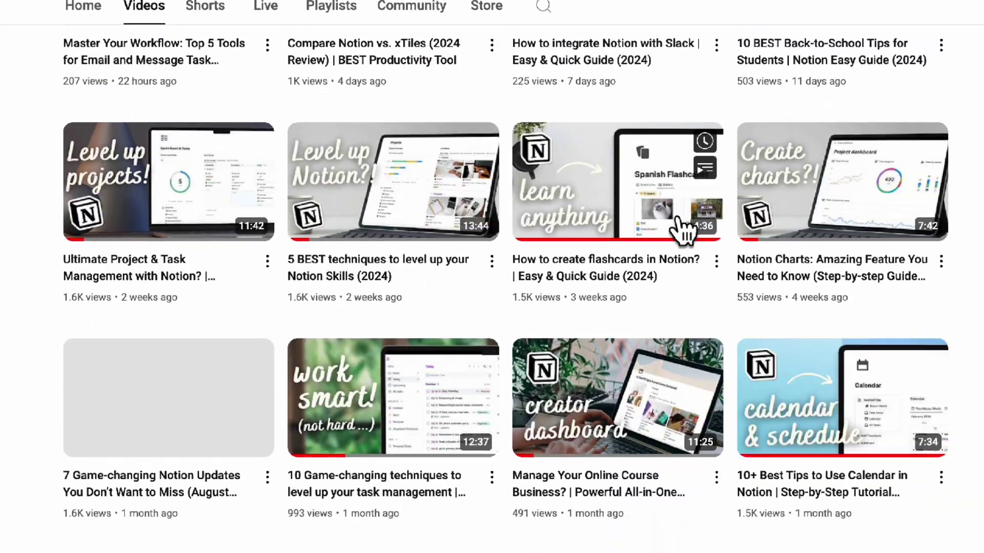
{"action": "scroll", "coordinate": [684, 231], "scroll_direction": "down", "scroll_amount": 8}
{"action": "scroll", "coordinate": [680, 223], "scroll_direction": "up", "scroll_amount": 12}
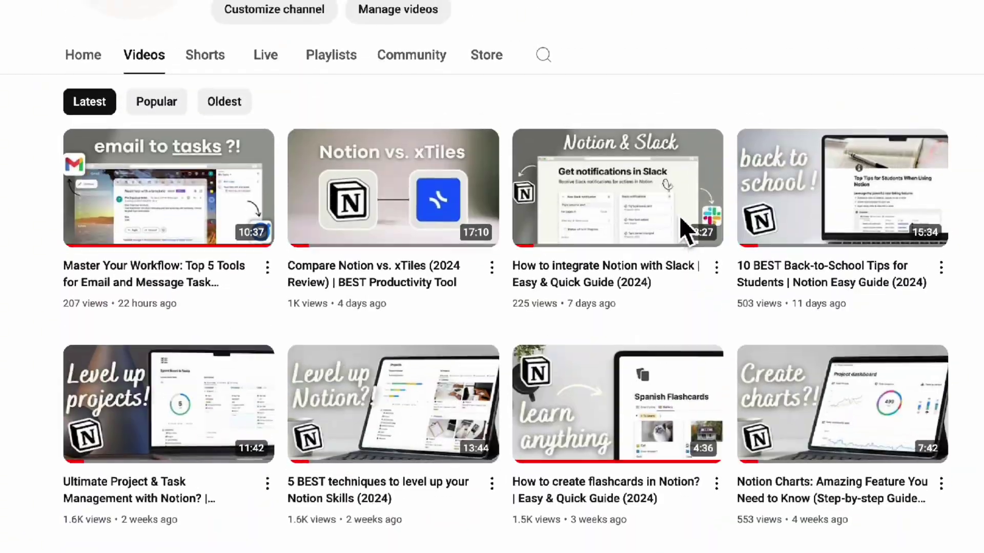
{"action": "scroll", "coordinate": [666, 241], "scroll_direction": "up", "scroll_amount": 2}
{"action": "scroll", "coordinate": [607, 193], "scroll_direction": "down", "scroll_amount": 4}
{"action": "scroll", "coordinate": [610, 192], "scroll_direction": "down", "scroll_amount": 3}
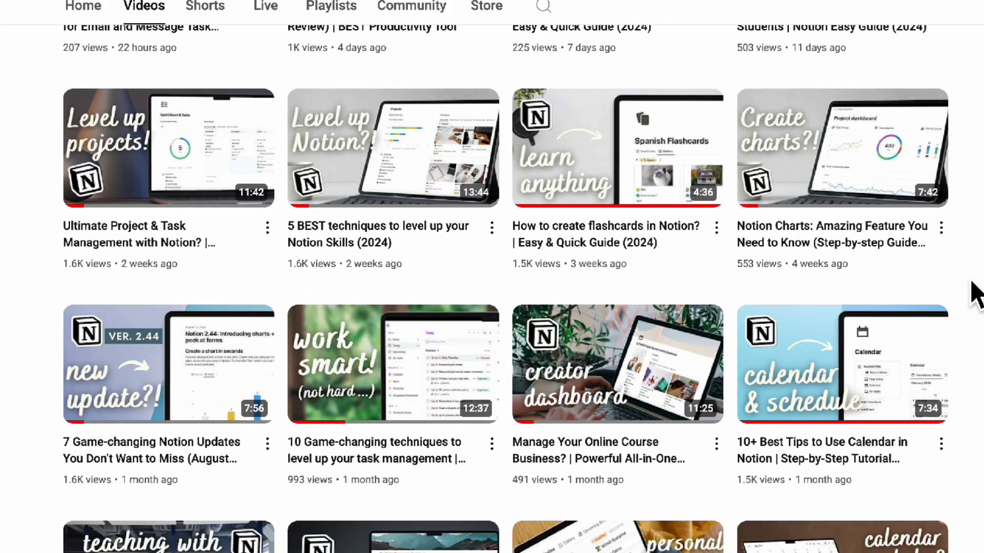
{"action": "scroll", "coordinate": [492, 277], "scroll_direction": "up", "scroll_amount": 7}
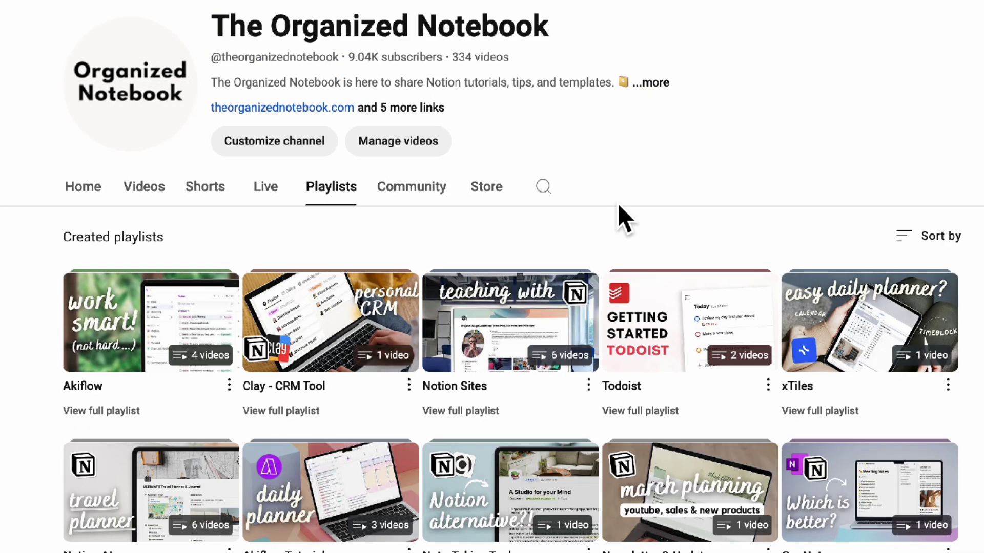
{"action": "scroll", "coordinate": [619, 207], "scroll_direction": "down", "scroll_amount": 4}
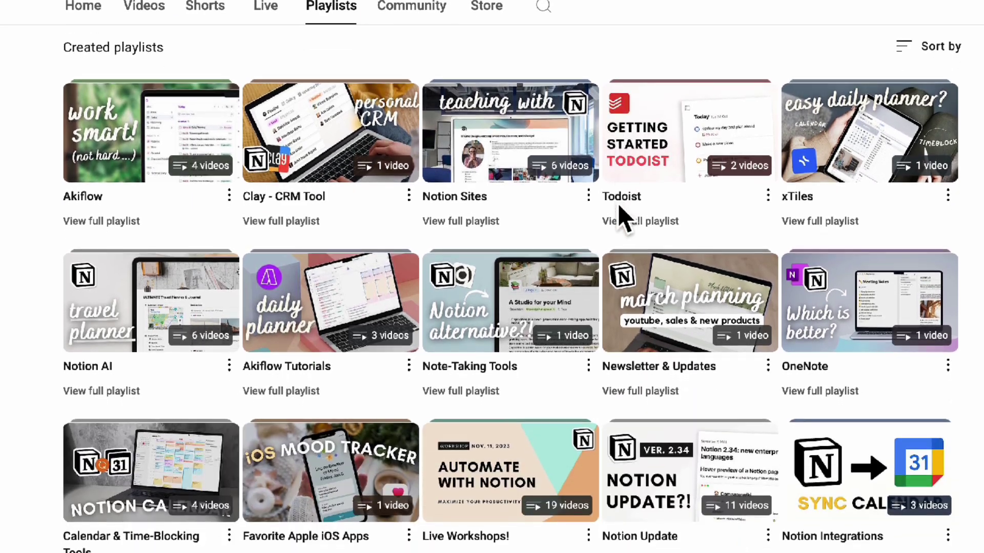
{"action": "scroll", "coordinate": [702, 416], "scroll_direction": "down", "scroll_amount": 2}
{"action": "scroll", "coordinate": [702, 410], "scroll_direction": "up", "scroll_amount": 2}
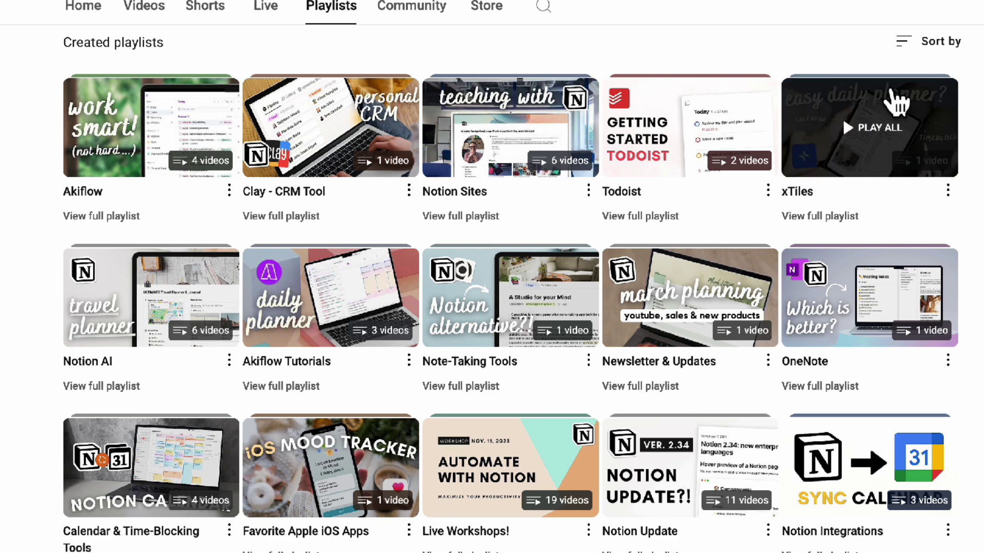
{"action": "scroll", "coordinate": [838, 72], "scroll_direction": "up", "scroll_amount": 4}
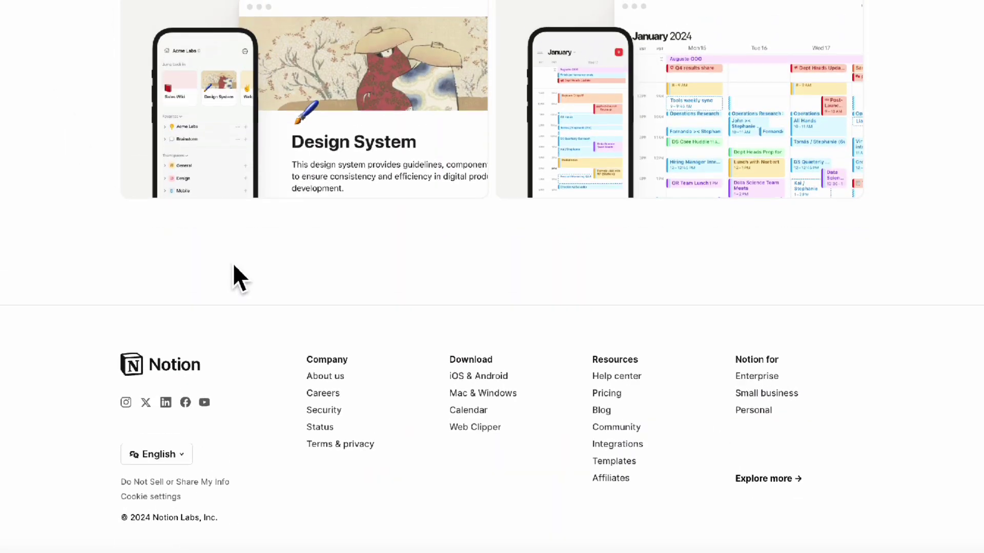
- Read the Getting started 'Start here' Help Center article, then expand the Databases section
{"action": "left_click", "coordinate": [634, 376]}
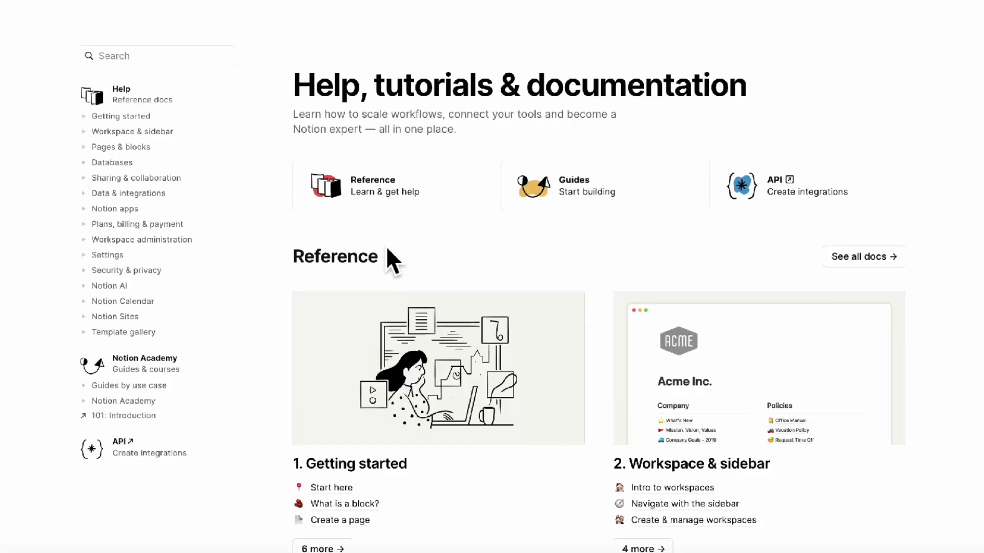
{"action": "left_click", "coordinate": [84, 116]}
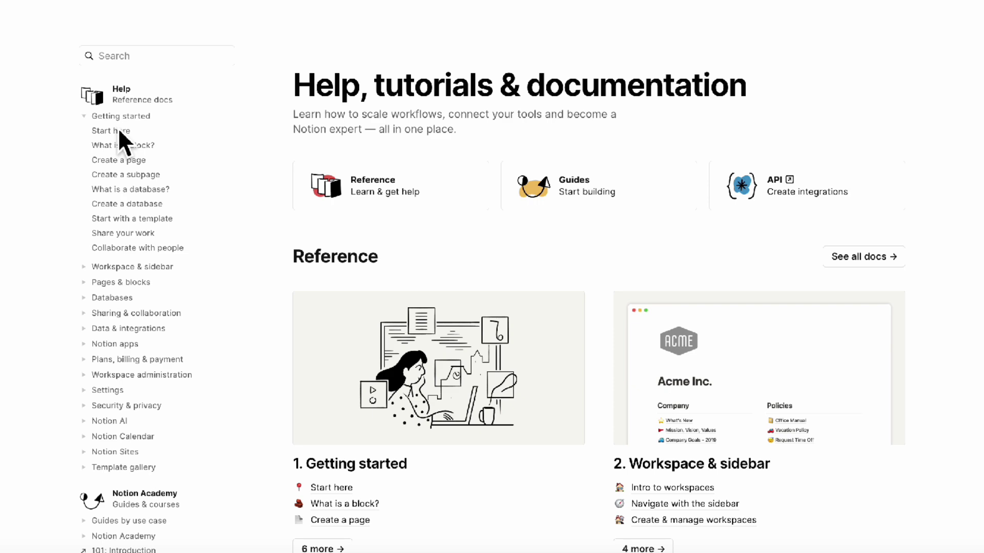
{"action": "left_click", "coordinate": [112, 131]}
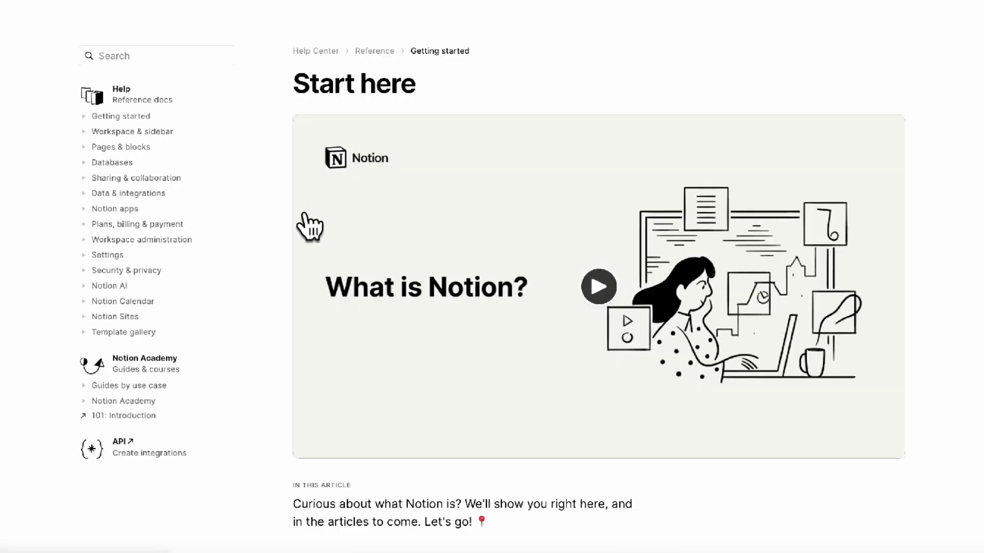
{"action": "scroll", "coordinate": [312, 233], "scroll_direction": "down", "scroll_amount": 6}
{"action": "scroll", "coordinate": [318, 233], "scroll_direction": "down", "scroll_amount": 3}
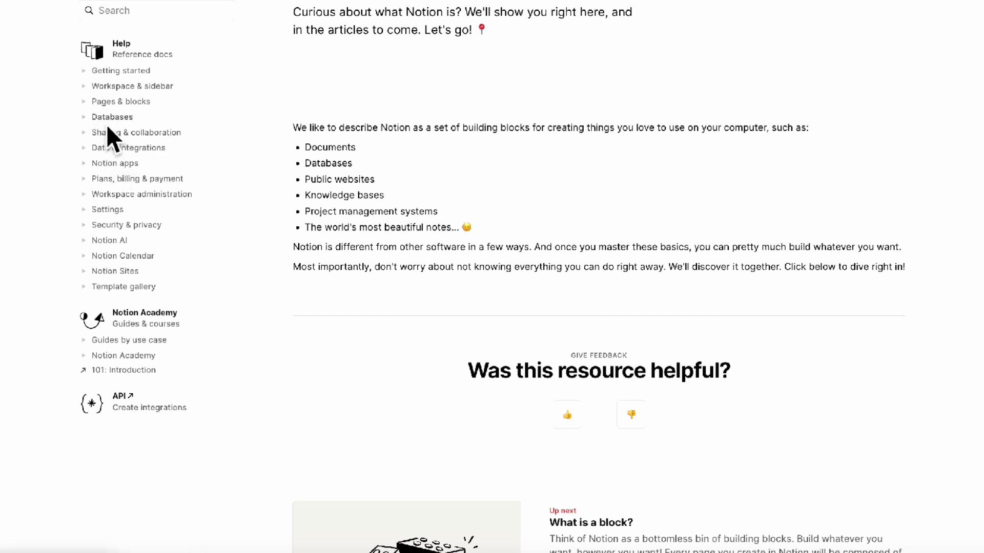
{"action": "left_click", "coordinate": [90, 117]}
{"action": "scroll", "coordinate": [136, 256], "scroll_direction": "down", "scroll_amount": 2}
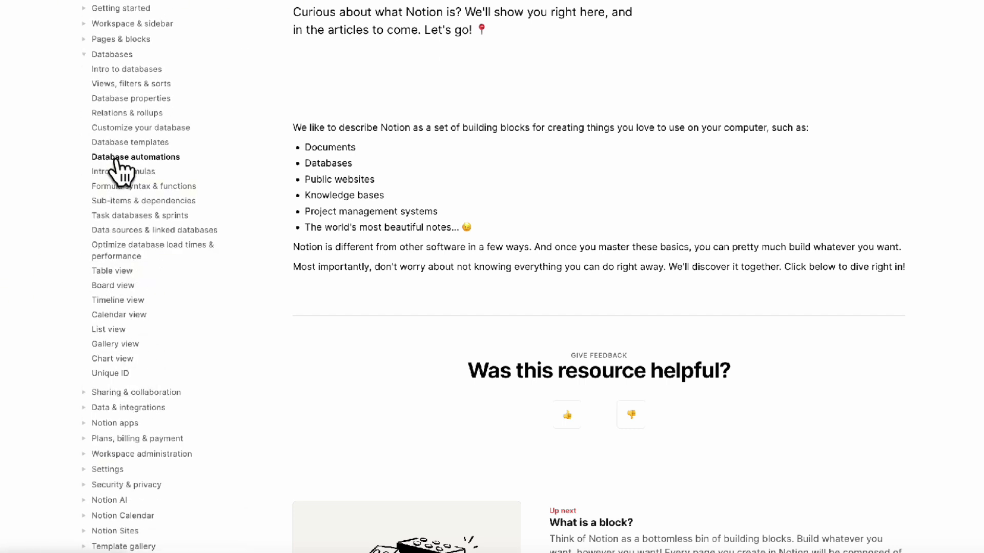
{"action": "left_click", "coordinate": [134, 117]}
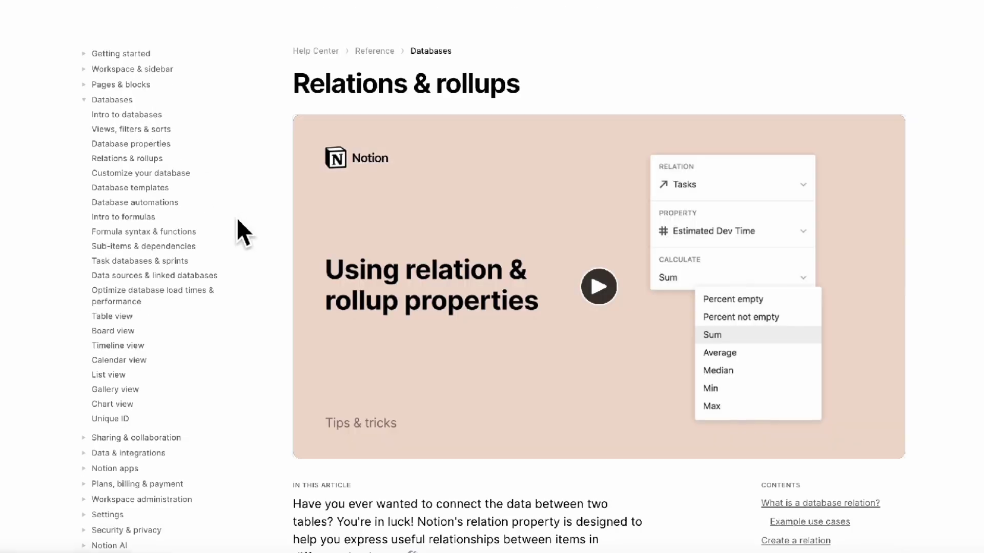
{"action": "scroll", "coordinate": [263, 277], "scroll_direction": "down", "scroll_amount": 6}
{"action": "scroll", "coordinate": [265, 274], "scroll_direction": "down", "scroll_amount": 15}
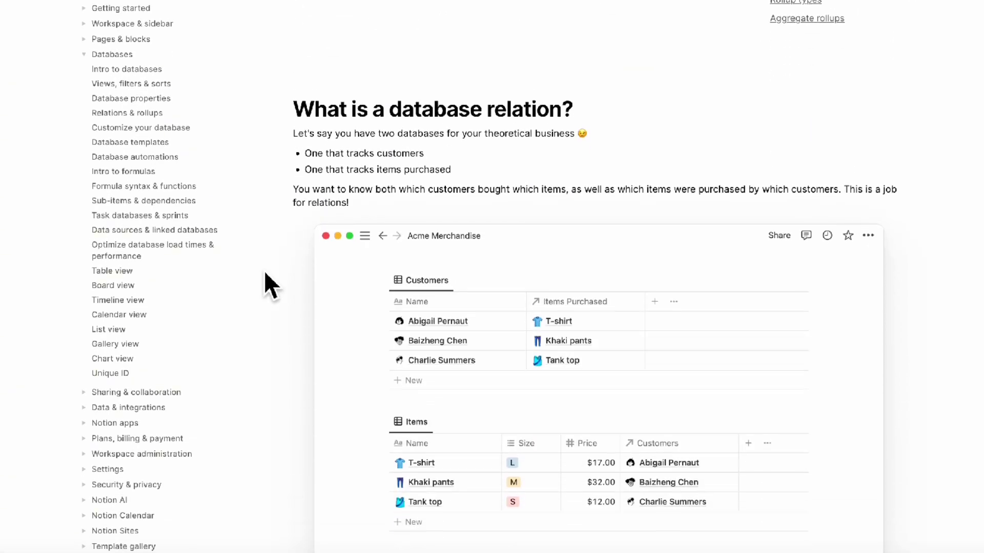
{"action": "scroll", "coordinate": [265, 274], "scroll_direction": "down", "scroll_amount": 2}
{"action": "scroll", "coordinate": [195, 272], "scroll_direction": "up", "scroll_amount": 3}
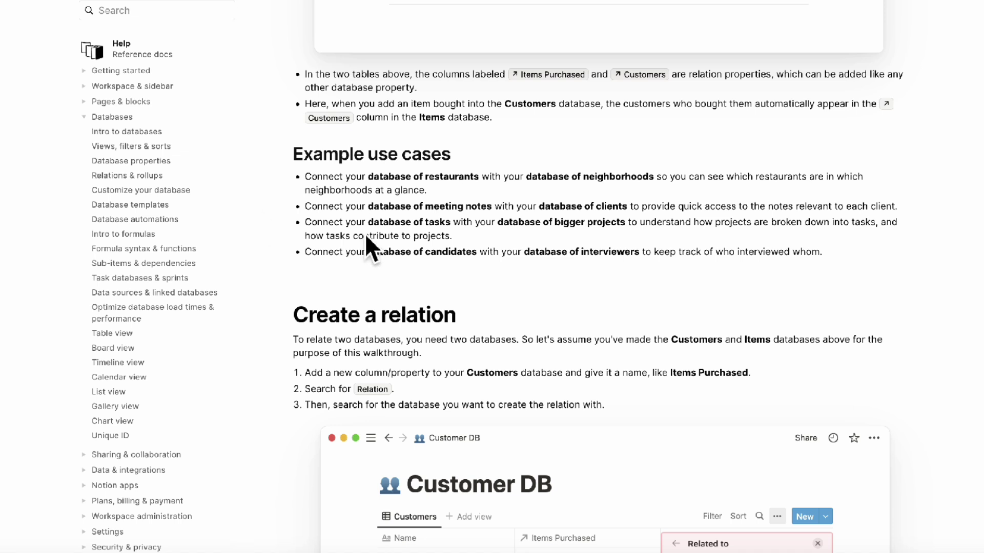
{"action": "scroll", "coordinate": [365, 233], "scroll_direction": "up", "scroll_amount": 8}
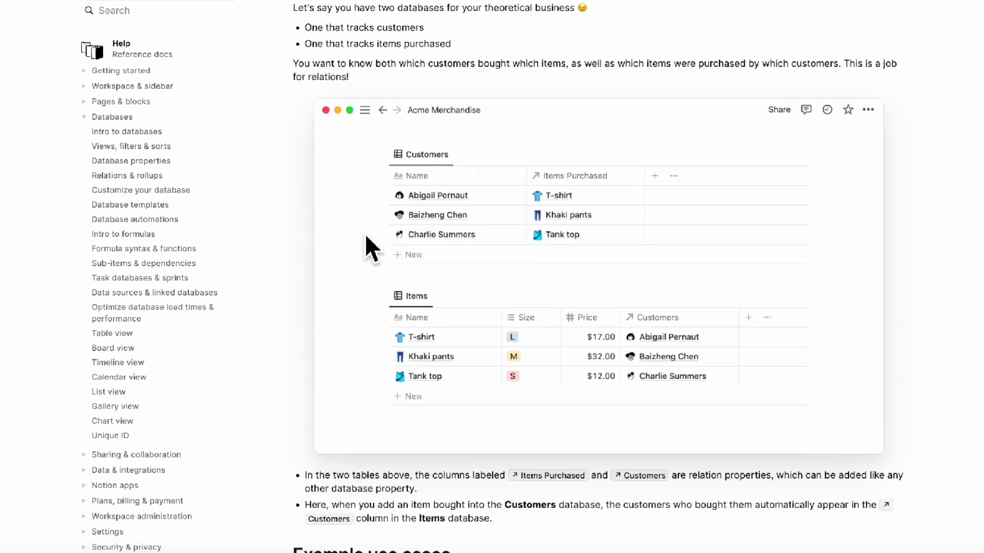